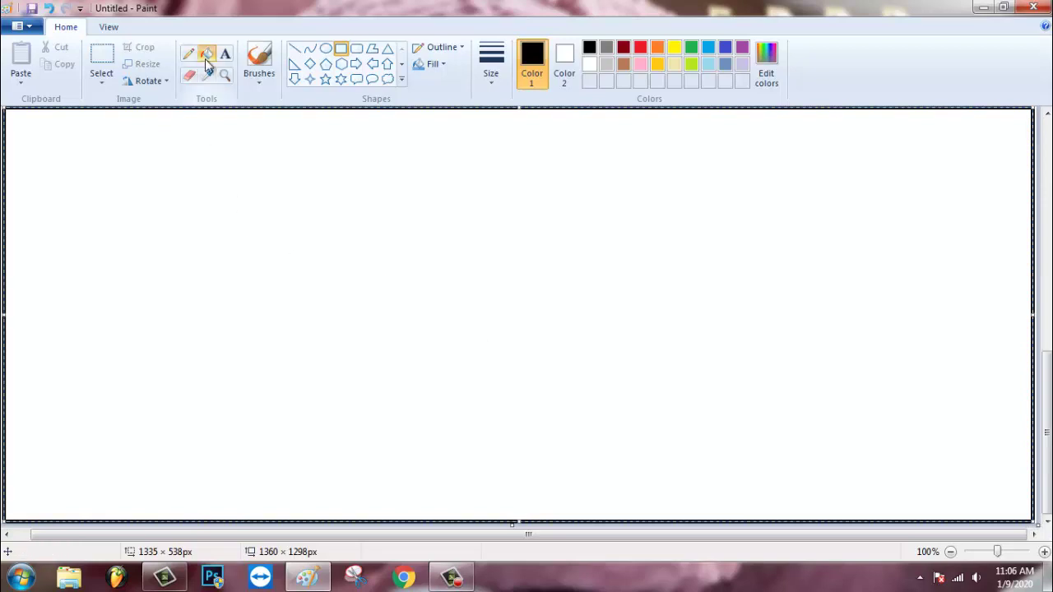
Step: Mix a custom dark blue with hue 155 and saturation 221 and add it to the palette
left_click(765, 82)
left_click(619, 191)
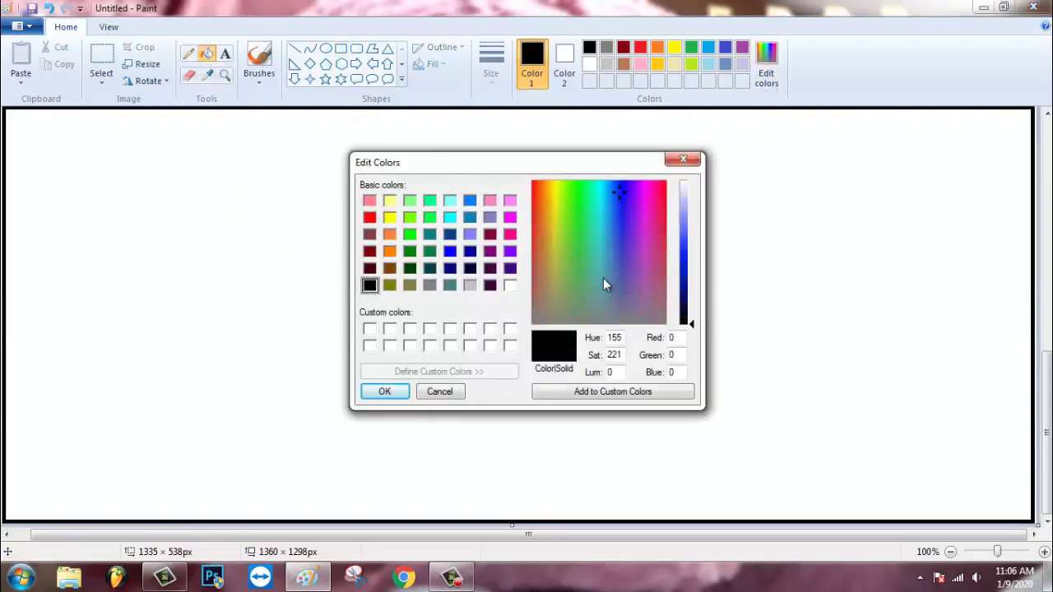
left_click_drag(684, 320, 684, 263)
left_click(383, 393)
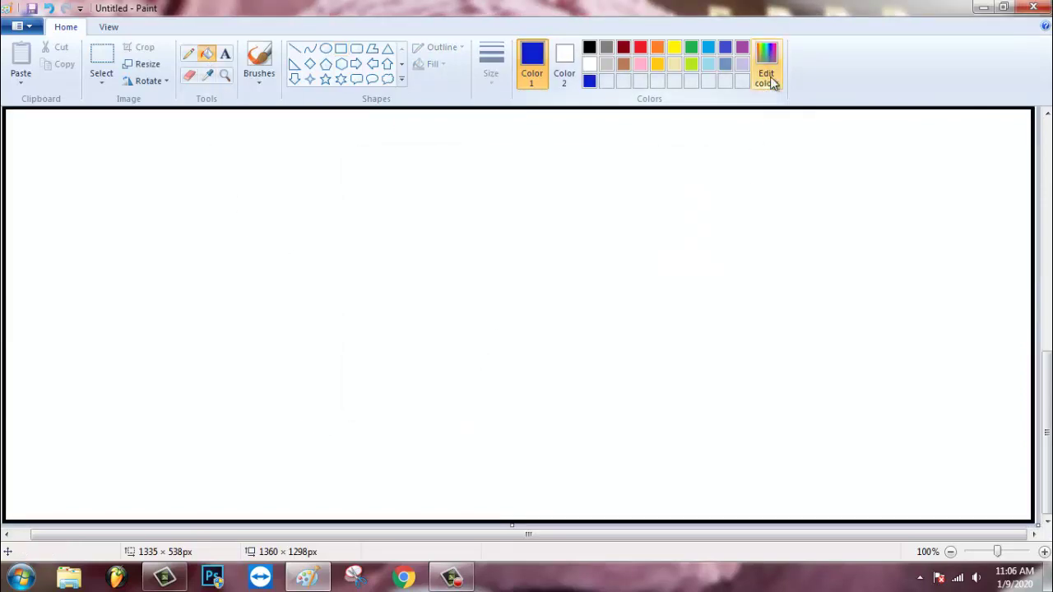
Step: Add two custom colours to the palette: a teal (RGB 9, 163, 196) and a lighter cyan
left_click(766, 78)
left_click(685, 239)
left_click(603, 192)
left_click(691, 271)
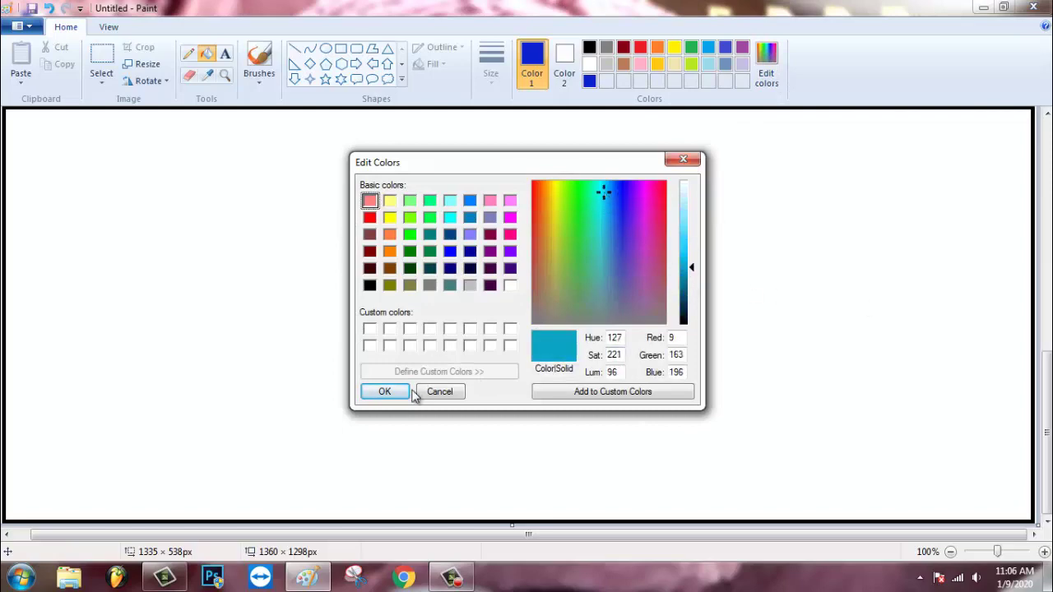
left_click(384, 392)
left_click(766, 78)
left_click(684, 244)
left_click(384, 393)
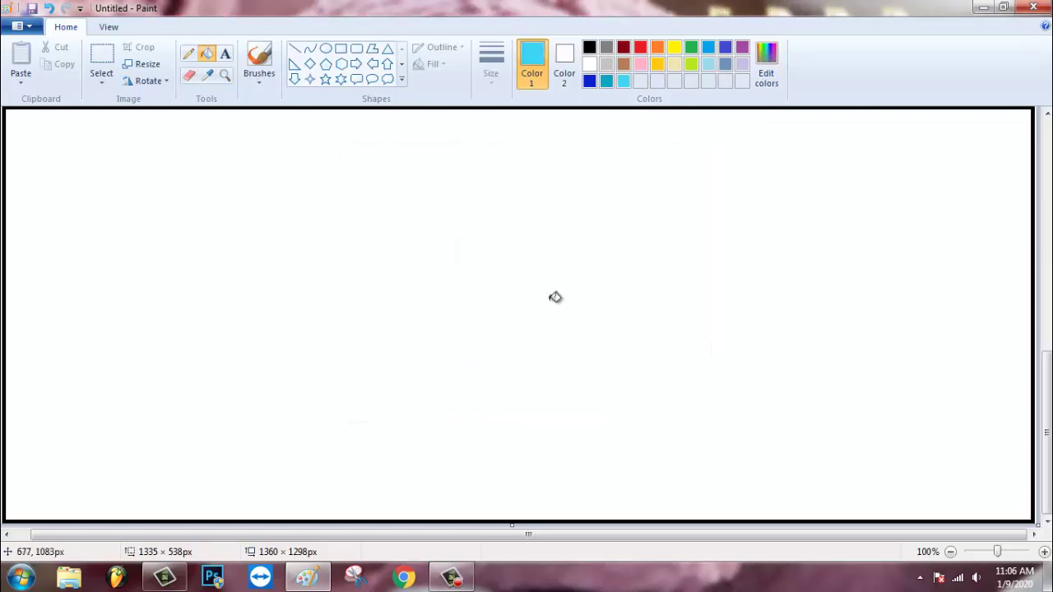
Step: Add a medium green basic colour and a darker green (RGB 0, 81, 0) to the palette
left_click(766, 78)
left_click(409, 251)
left_click(384, 392)
left_click(766, 78)
left_click(691, 304)
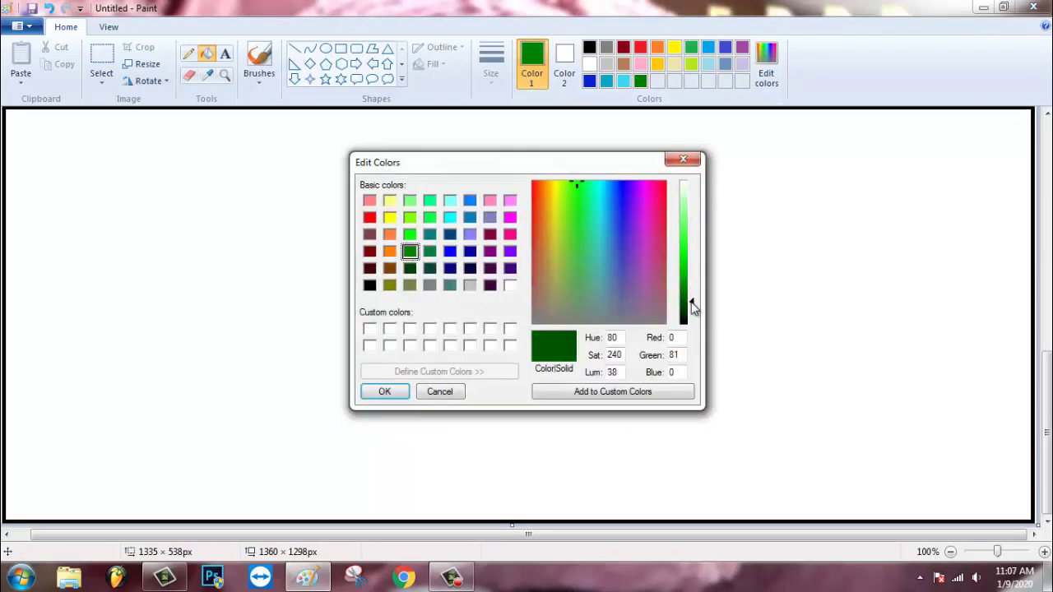
left_click(439, 392)
Step: Add a custom bright green (RGB 0, 215, 0) to the palette
left_click(766, 78)
left_click(691, 261)
left_click(401, 392)
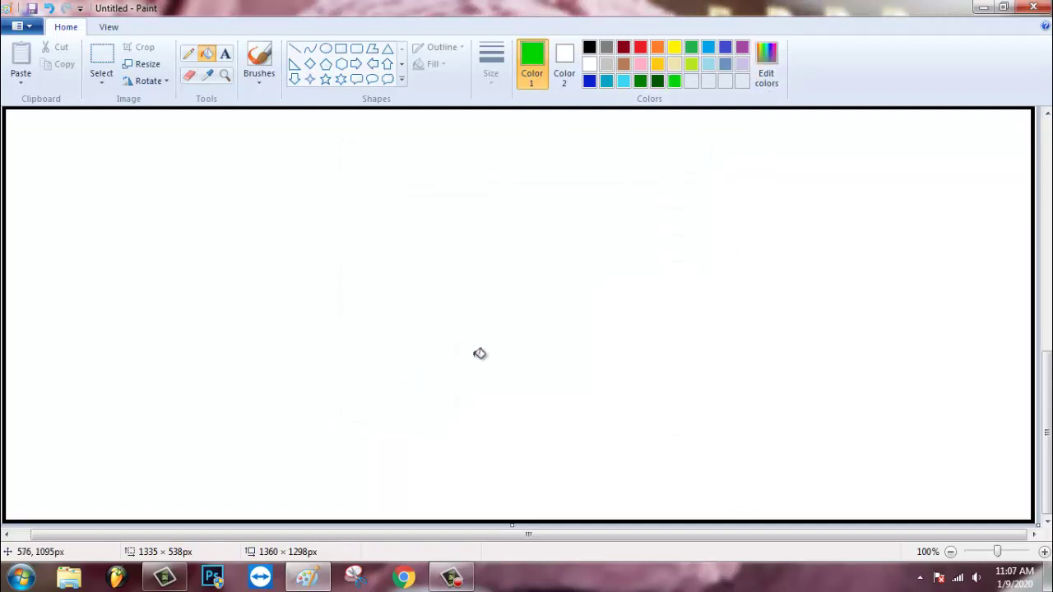
Step: Add a very dark brown and a lighter brown (RGB 97, 50, 50) to the palette
left_click(764, 75)
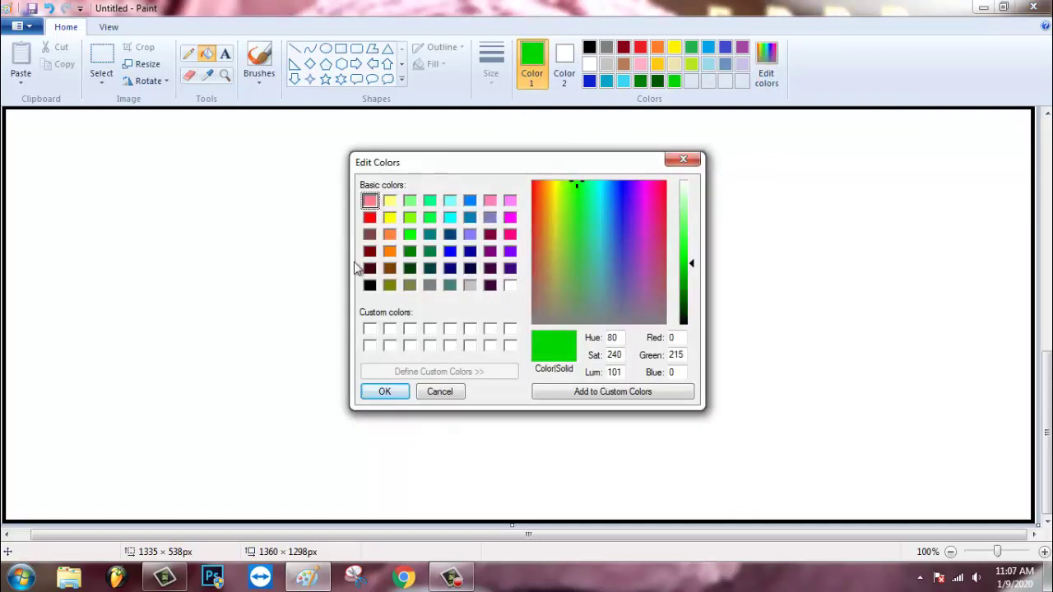
left_click(369, 234)
left_click(691, 313)
left_click(384, 392)
left_click(766, 78)
left_click(692, 285)
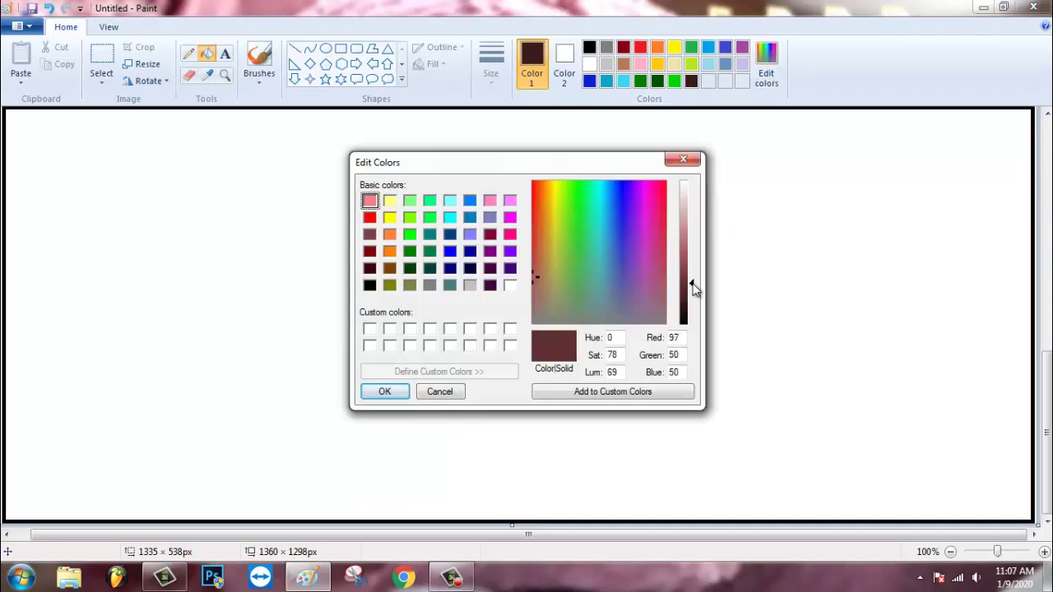
left_click(398, 393)
Step: Outline a tree at the right edge of the canvas with a dark brown Pencil, with one long branch reaching past the canvas middle
left_click(188, 53)
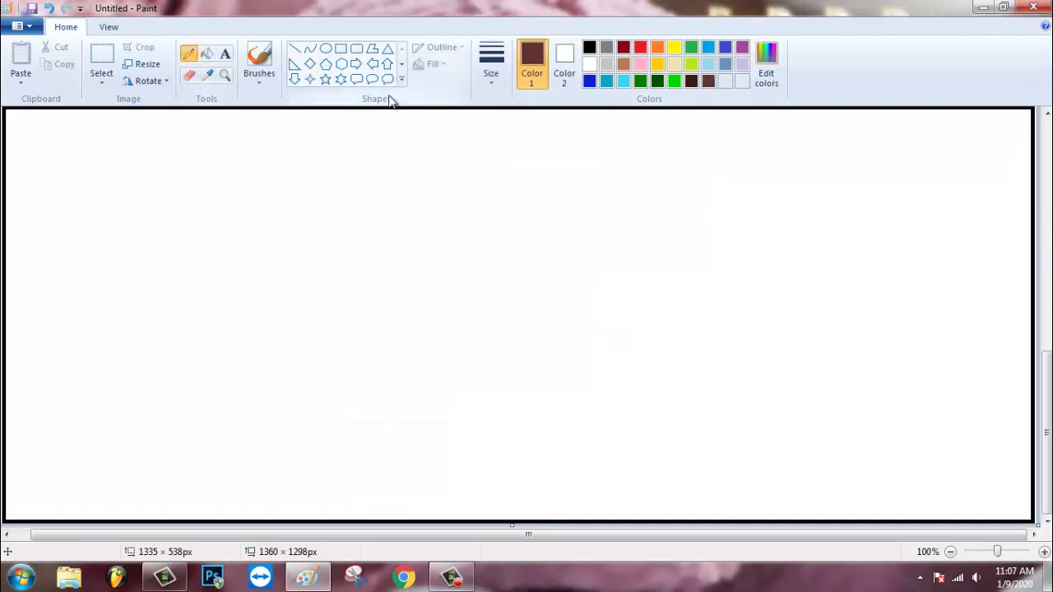
left_click(490, 65)
left_click(526, 139)
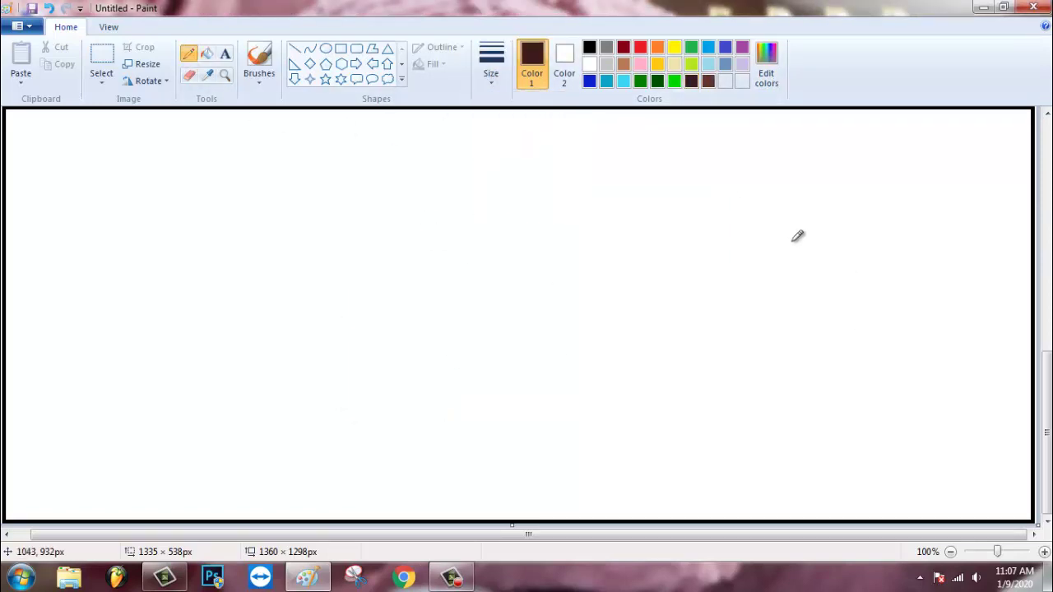
mouse_move(787, 242)
left_mouse_down()
mouse_move(927, 370)
mouse_move(983, 518)
left_mouse_up()
mouse_move(815, 234)
left_mouse_down()
mouse_move(888, 302)
mouse_move(952, 339)
mouse_move(957, 306)
mouse_move(922, 202)
mouse_move(808, 105)
mouse_move(981, 242)
mouse_move(1014, 202)
mouse_move(1028, 153)
left_mouse_up()
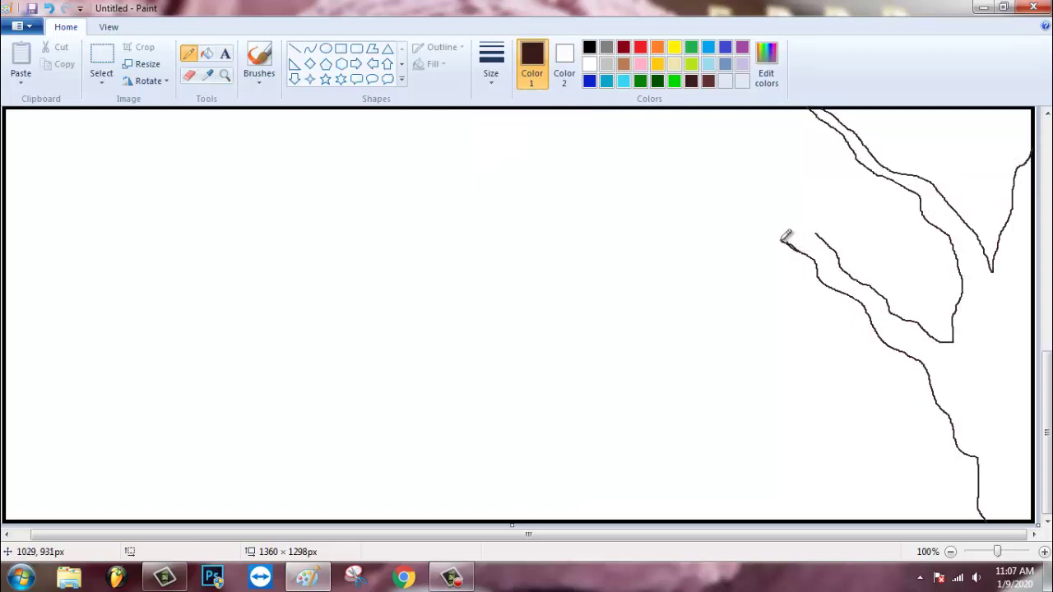
mouse_move(788, 241)
left_mouse_down()
mouse_move(571, 210)
mouse_move(453, 168)
mouse_move(374, 107)
mouse_move(400, 105)
mouse_move(457, 154)
mouse_move(669, 221)
mouse_move(775, 216)
mouse_move(820, 227)
left_mouse_up()
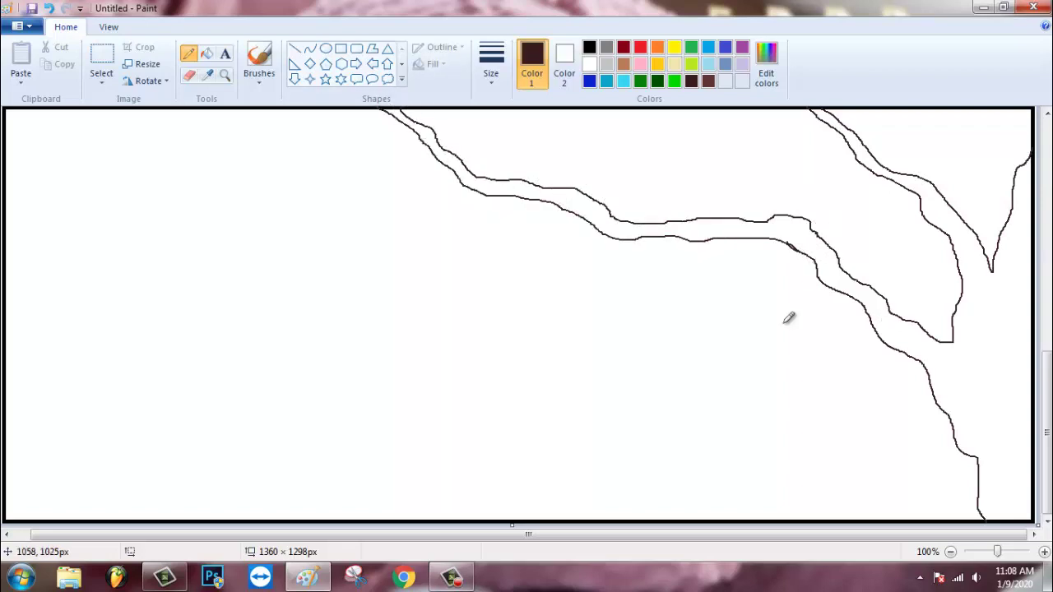
Step: Outline a second, forked tree at the left edge of the canvas with branches running up to the top border
mouse_move(25, 505)
left_mouse_down()
mouse_move(216, 217)
mouse_move(318, 105)
left_mouse_up()
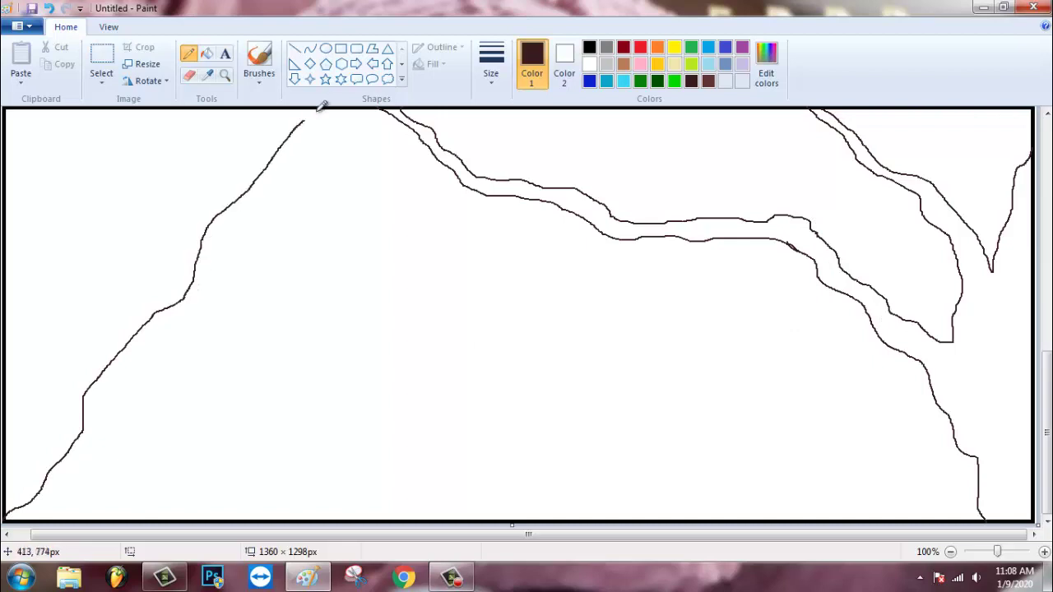
mouse_move(4, 362)
left_mouse_down()
mouse_move(157, 242)
mouse_move(66, 110)
mouse_move(185, 218)
mouse_move(311, 108)
left_mouse_up()
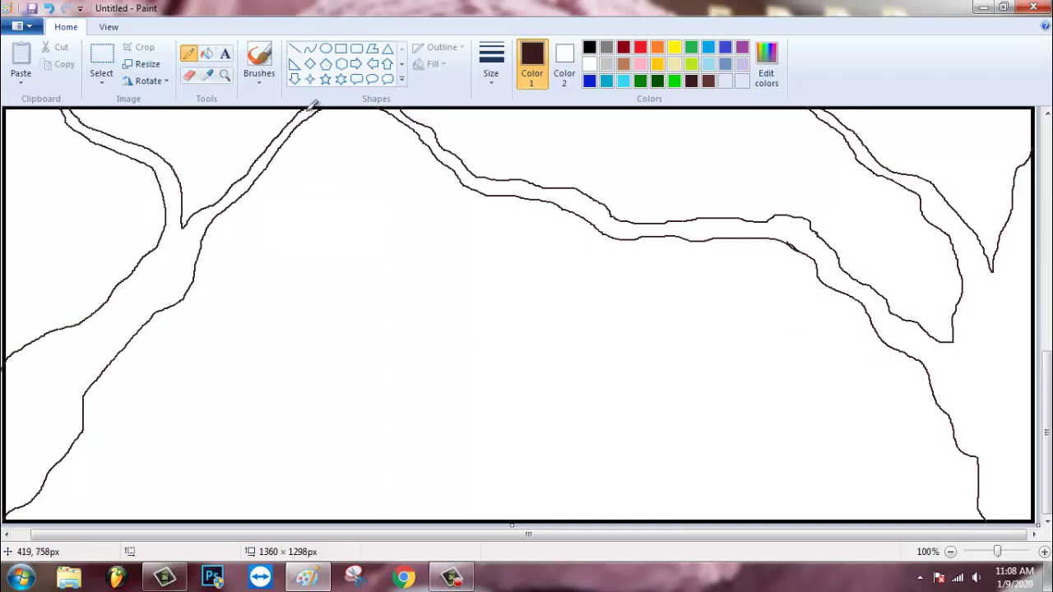
left_click_drag(182, 192, 211, 109)
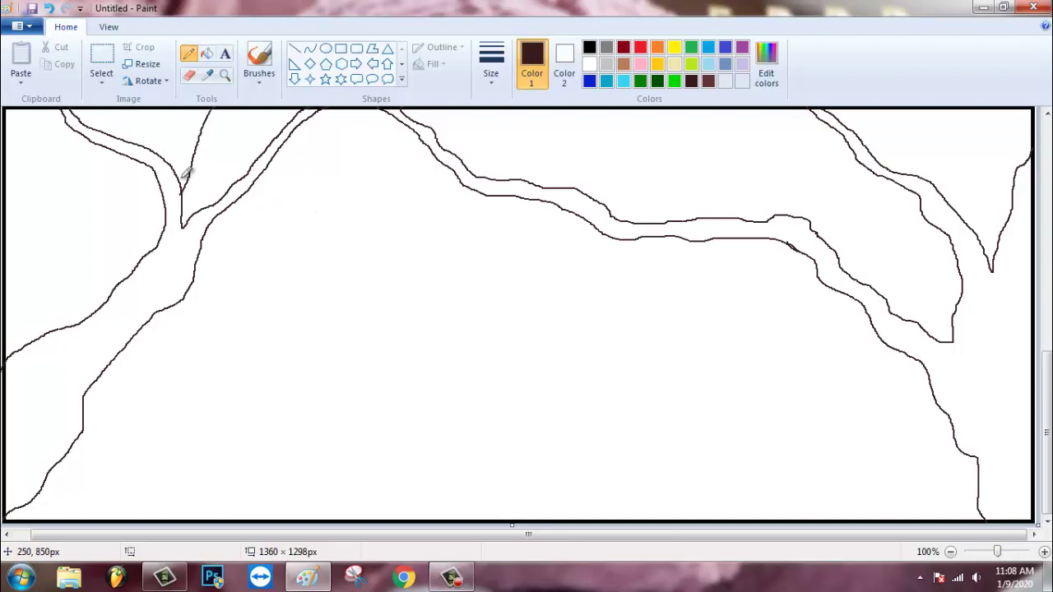
left_click_drag(176, 170, 206, 111)
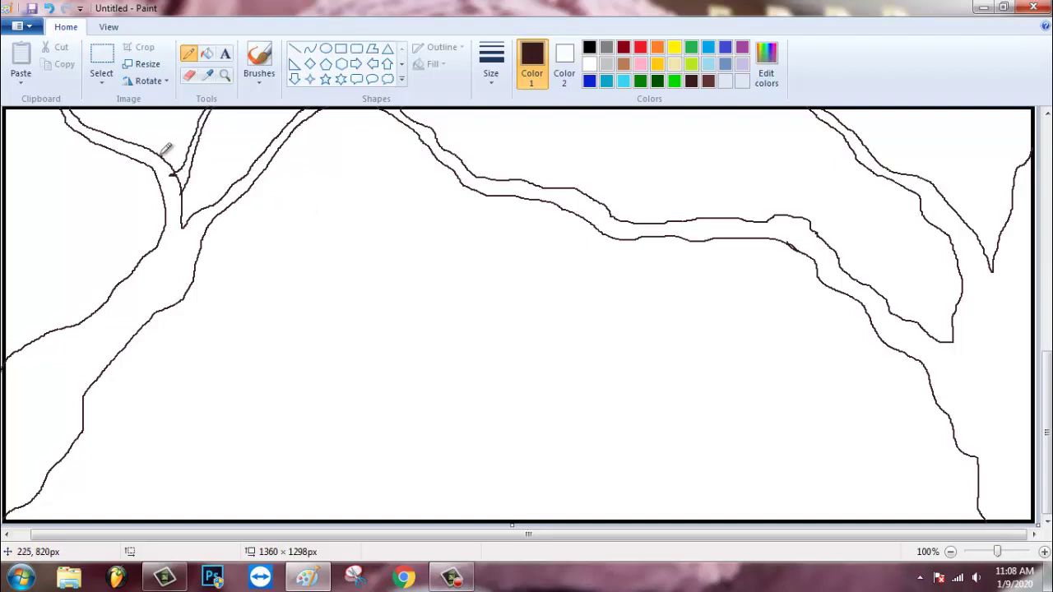
left_click_drag(137, 111, 173, 167)
Step: Fill the trunks and branches of both outlined trees with dark brown
left_click(207, 54)
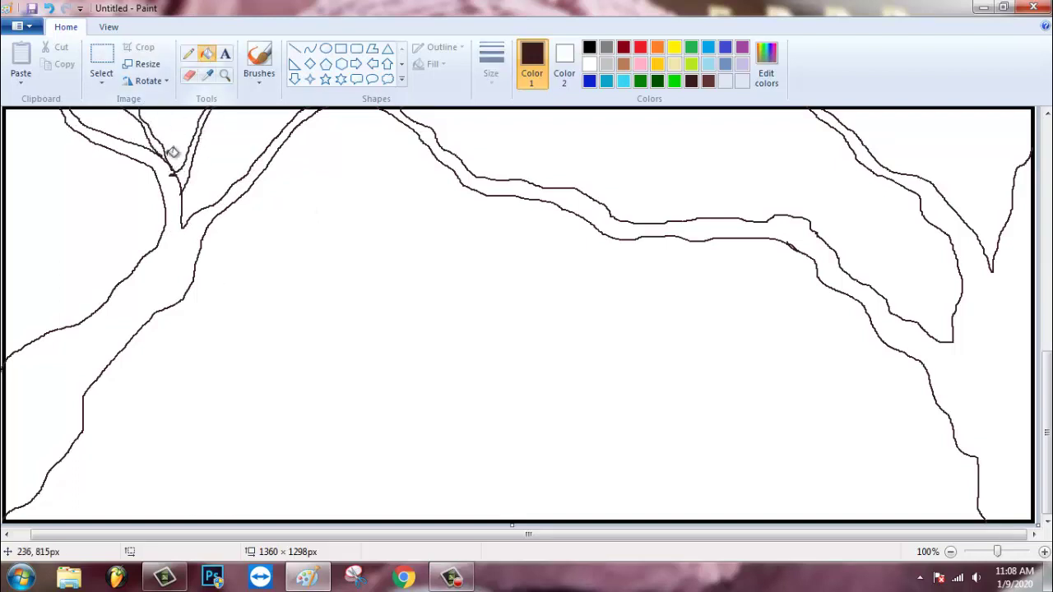
left_click(173, 152)
left_click(194, 172)
left_click(184, 203)
left_click(980, 367)
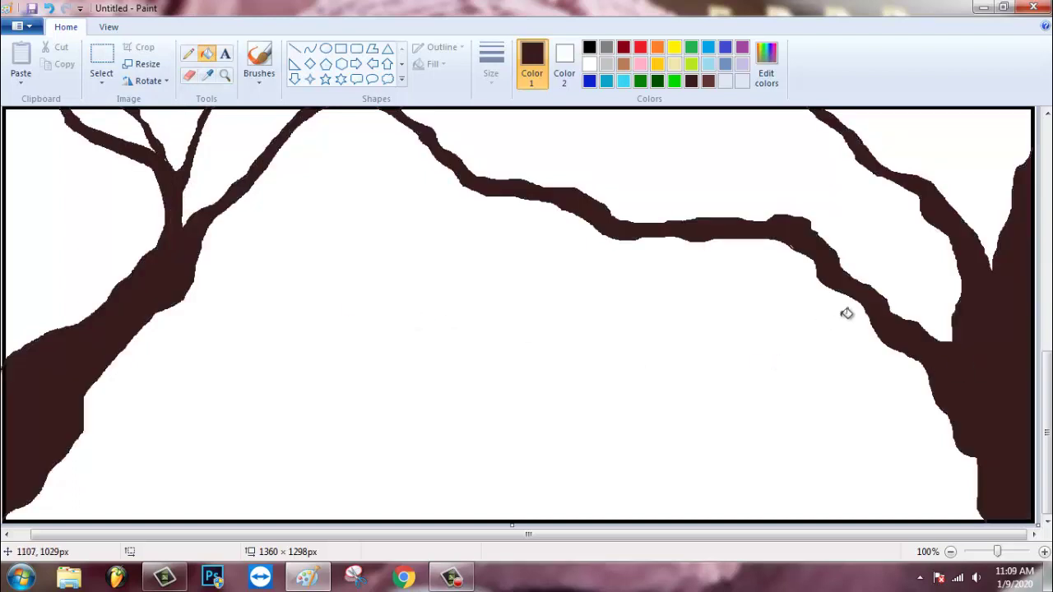
Step: Outline an additional forked branch on the left side of the left tree and fill it dark brown
left_click(188, 54)
mouse_move(93, 310)
left_mouse_down()
mouse_move(93, 273)
mouse_move(3, 194)
mouse_move(69, 217)
mouse_move(8, 105)
mouse_move(79, 208)
mouse_move(111, 288)
left_mouse_up()
left_click(207, 53)
left_click(92, 240)
Step: Draw several thin twigs on the left tree's upper branches and fill them dark brown
left_click(188, 53)
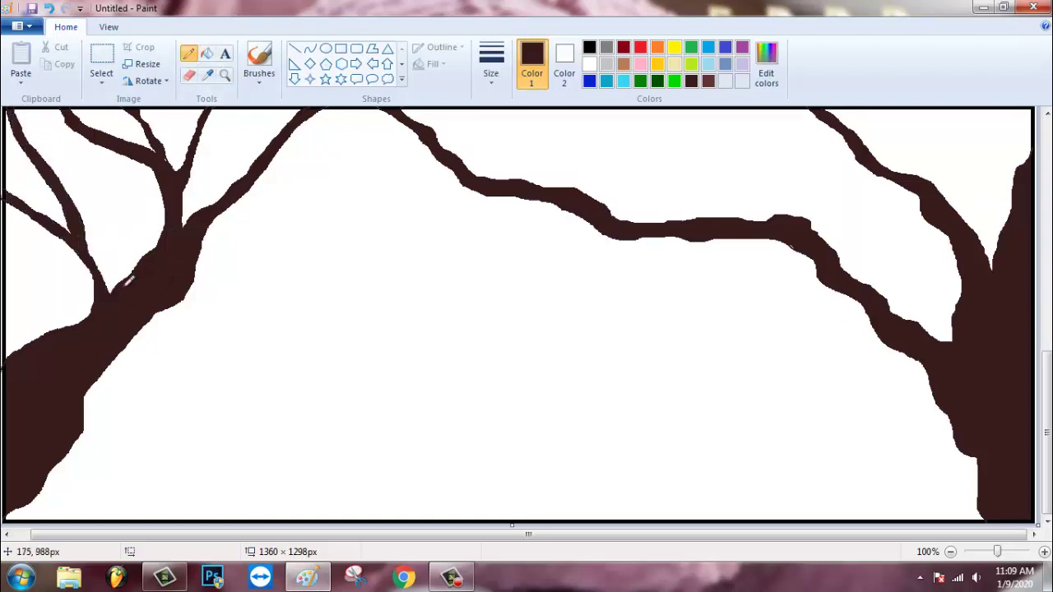
mouse_move(80, 212)
left_mouse_down()
mouse_move(94, 138)
mouse_move(73, 206)
mouse_move(49, 111)
mouse_move(59, 181)
left_mouse_up()
mouse_move(183, 109)
left_mouse_down()
mouse_move(164, 145)
mouse_move(294, 111)
left_mouse_up()
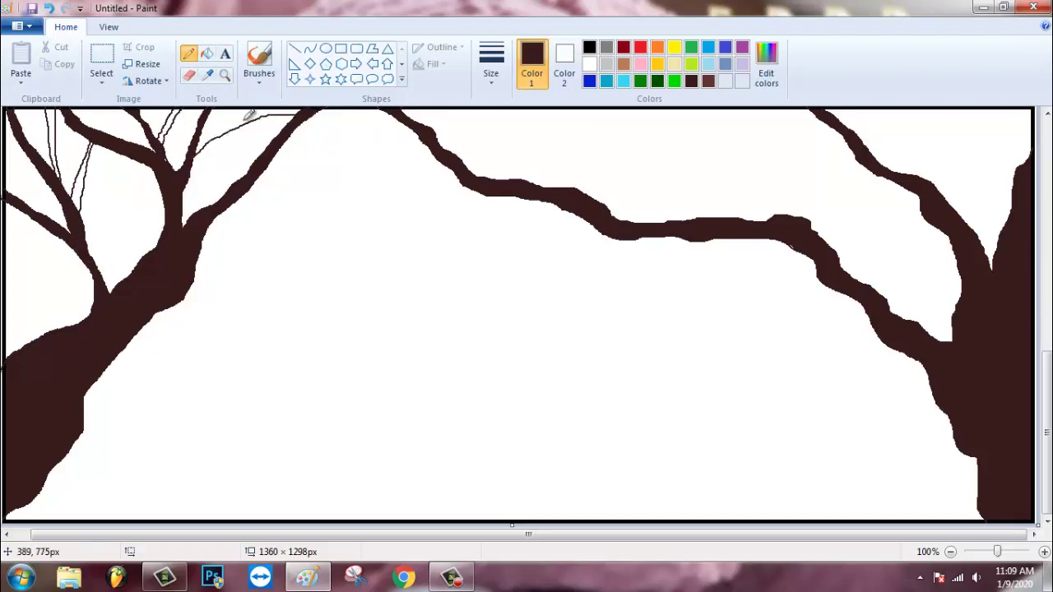
mouse_move(206, 146)
left_mouse_down()
mouse_move(240, 110)
mouse_move(280, 107)
left_mouse_up()
left_click(207, 53)
left_click(81, 177)
left_click(54, 125)
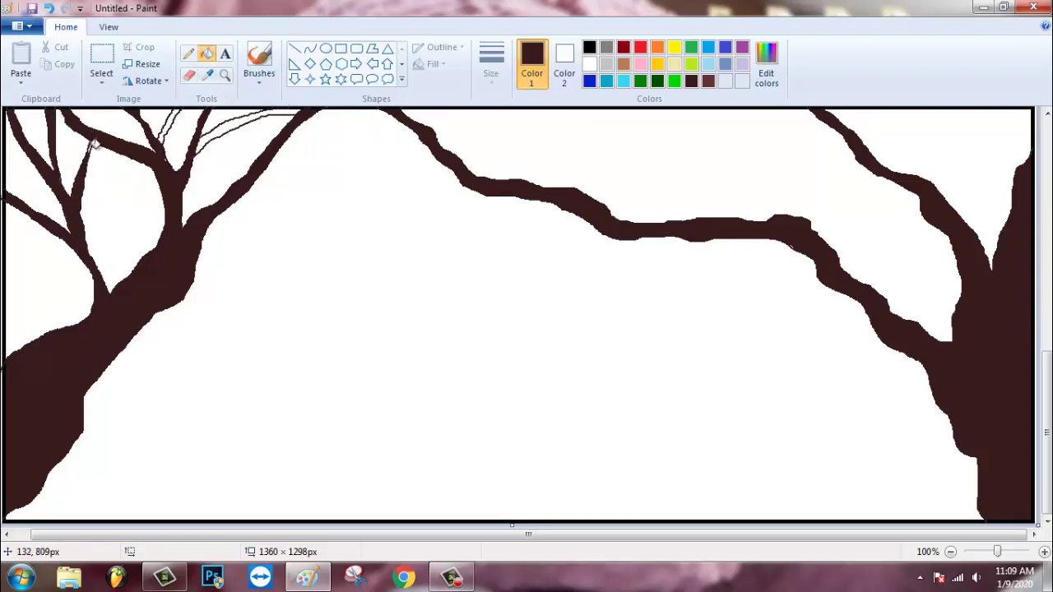
left_click(171, 123)
left_click(227, 125)
Step: Draw upright twigs on the far part of the right tree's long branch and fill them dark brown
left_click(187, 54)
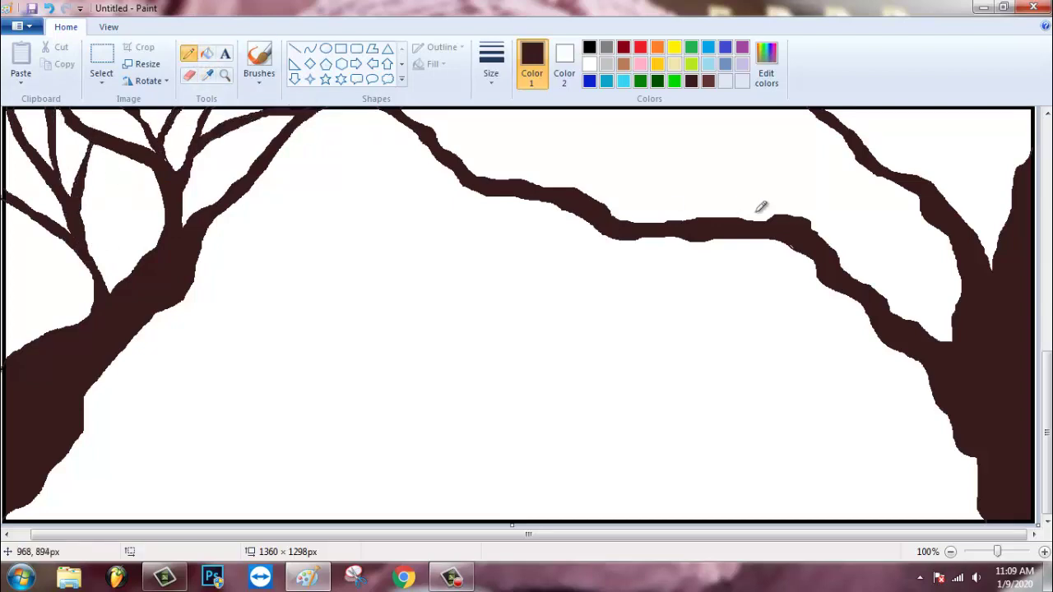
mouse_move(591, 215)
left_mouse_down()
mouse_move(546, 105)
mouse_move(528, 104)
mouse_move(566, 179)
mouse_move(503, 107)
mouse_move(544, 143)
left_mouse_up()
left_click_drag(493, 177, 469, 107)
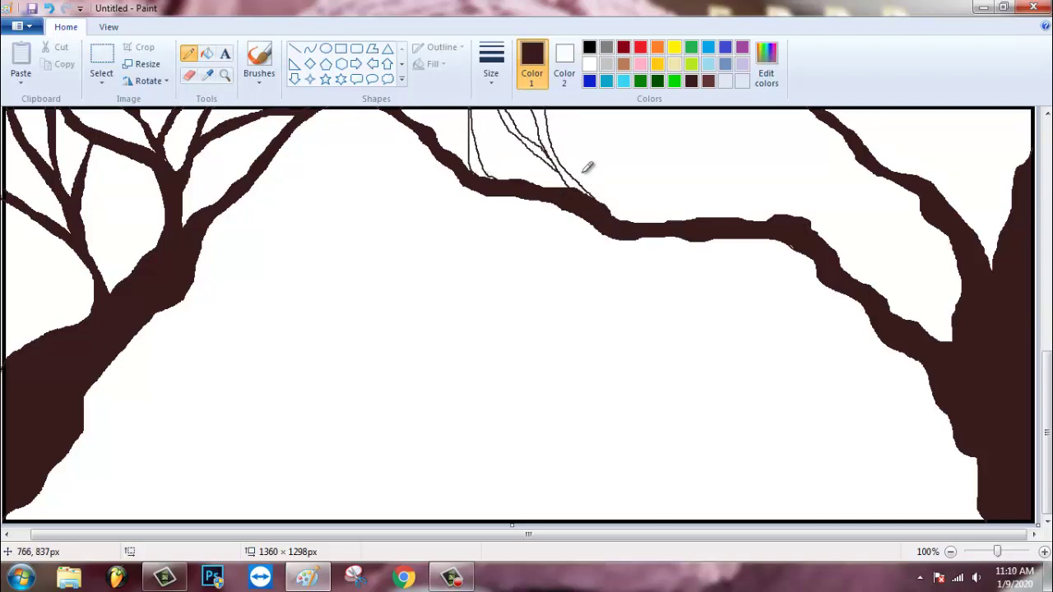
left_click(206, 53)
left_click(482, 155)
left_click(549, 133)
left_click(576, 171)
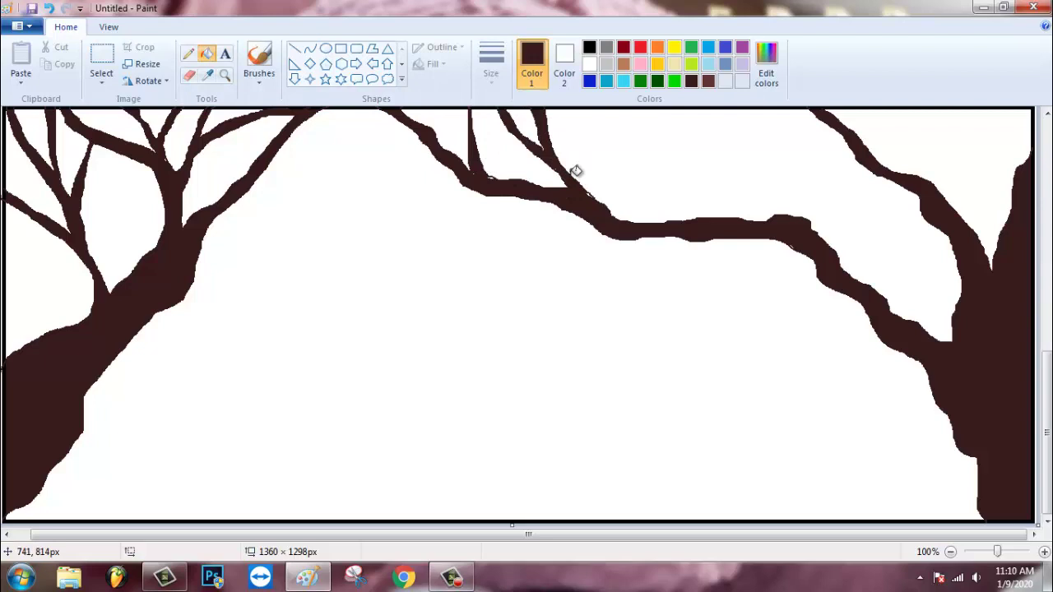
Step: Add side twigs to the right tree's upper branch and fill them dark brown
left_click(188, 54)
mouse_move(937, 185)
left_mouse_down()
mouse_move(930, 155)
mouse_move(934, 184)
mouse_move(1030, 97)
mouse_move(951, 156)
mouse_move(1044, 113)
left_mouse_up()
mouse_move(868, 161)
left_mouse_down()
mouse_move(724, 106)
mouse_move(862, 161)
left_mouse_up()
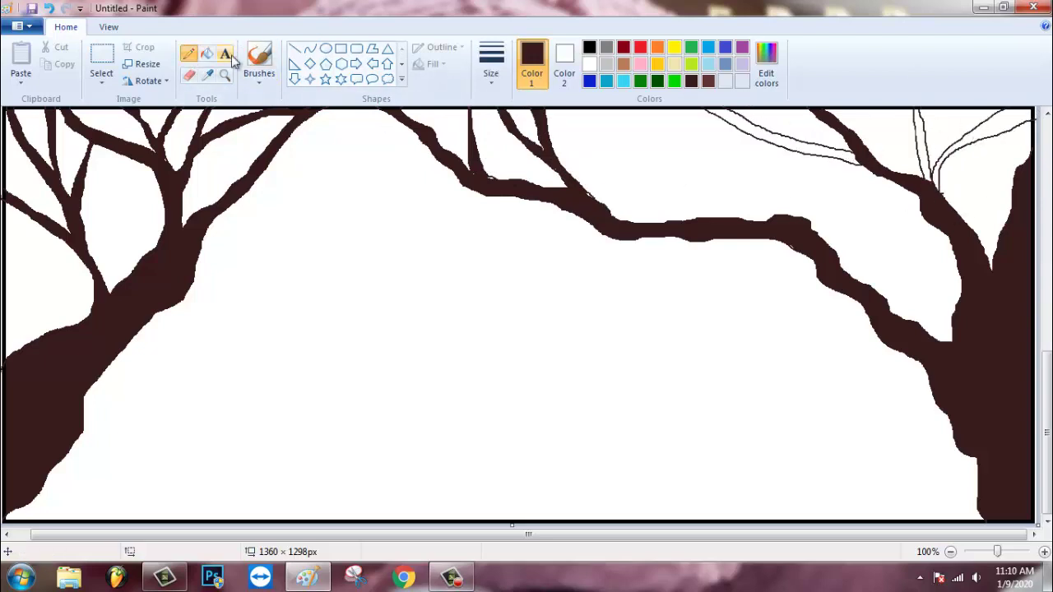
left_click(207, 54)
left_click(743, 120)
left_click(925, 132)
left_click(1017, 119)
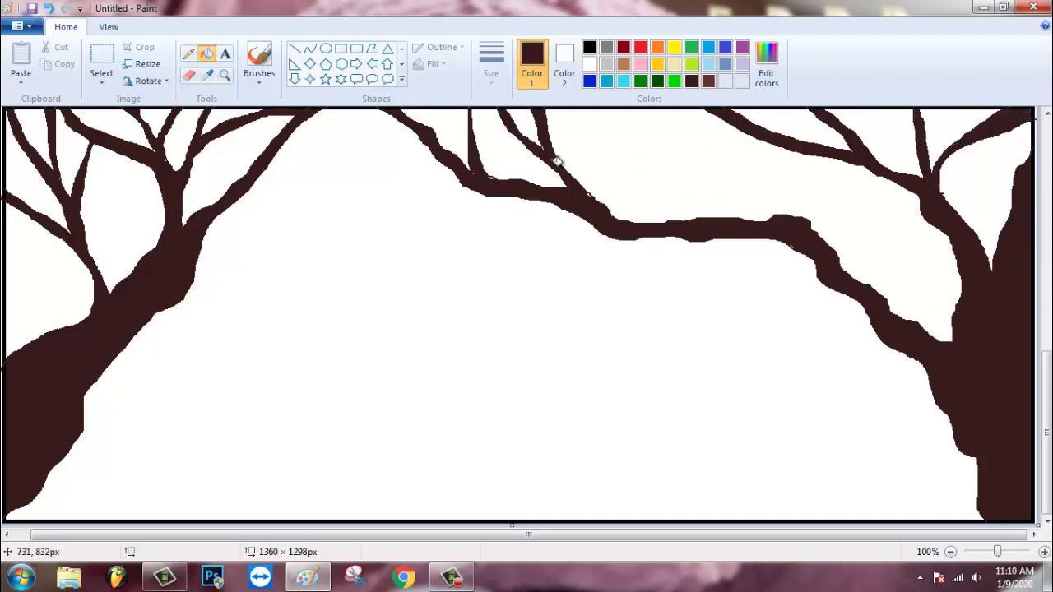
Step: Outline a bird with a curved neck and a wing in dark blue, sitting on the right tree's long branch
left_click(187, 54)
left_click(589, 82)
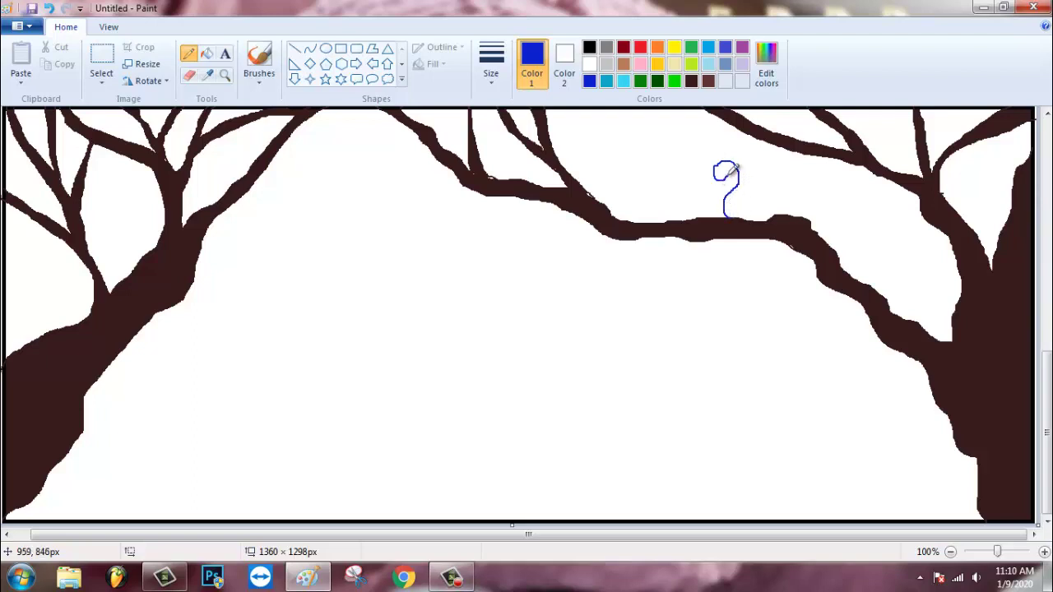
left_click_drag(731, 171, 716, 205)
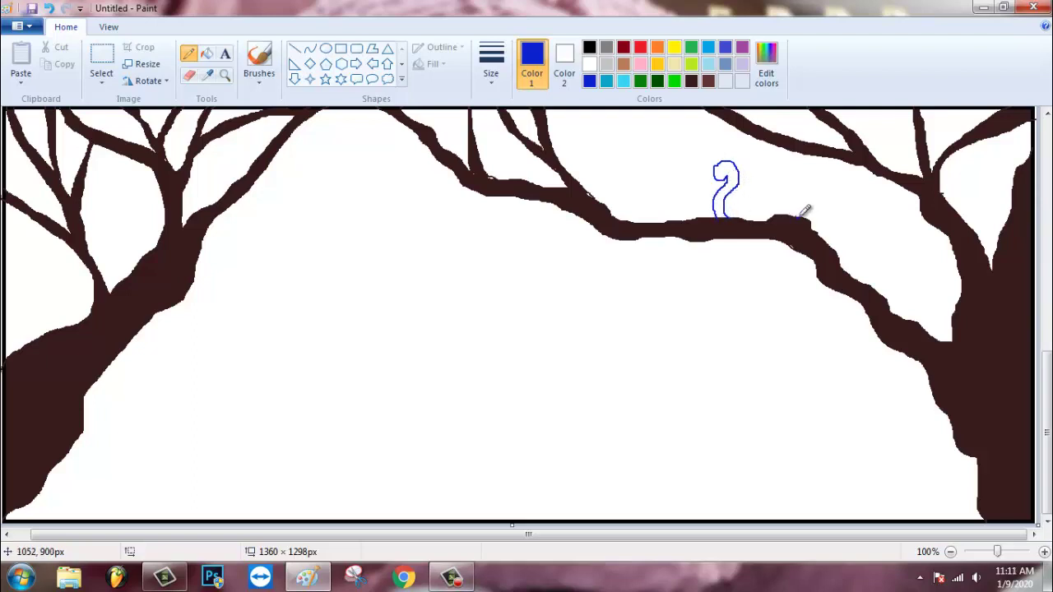
mouse_move(818, 196)
left_mouse_down()
mouse_move(776, 184)
mouse_move(731, 202)
left_mouse_up()
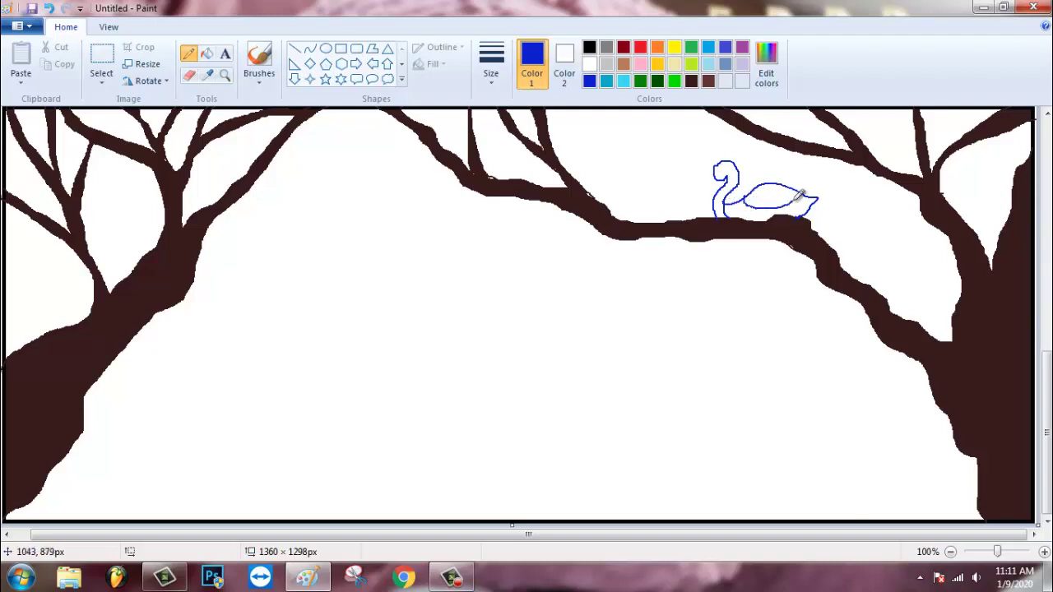
Step: Fill the bird's head, neck and body with dark blue
left_click(206, 53)
left_click(727, 177)
left_click(746, 201)
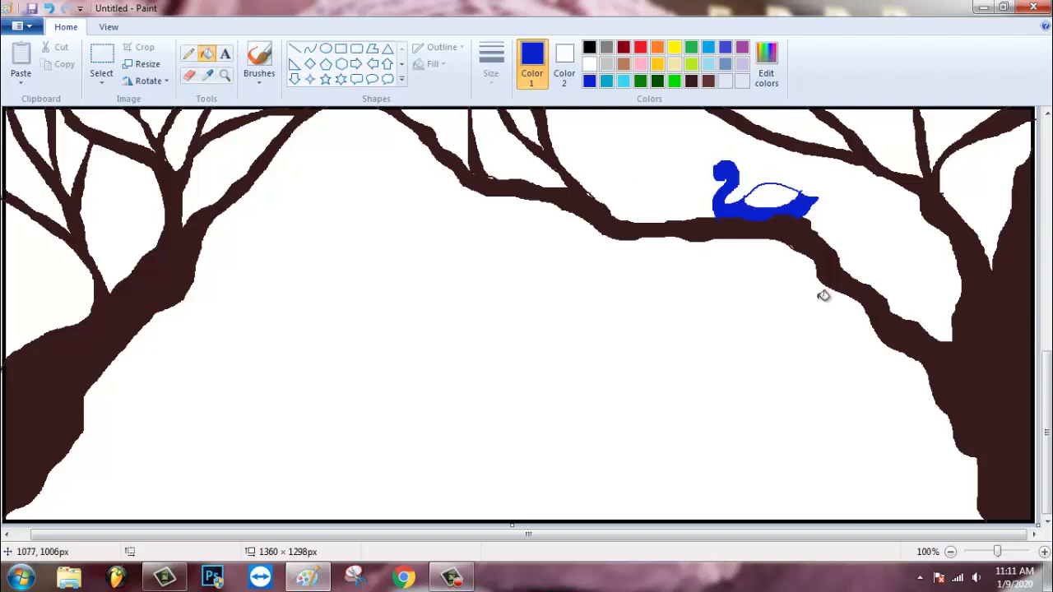
Step: Fill the bird's wing with the custom teal colour
left_click(188, 53)
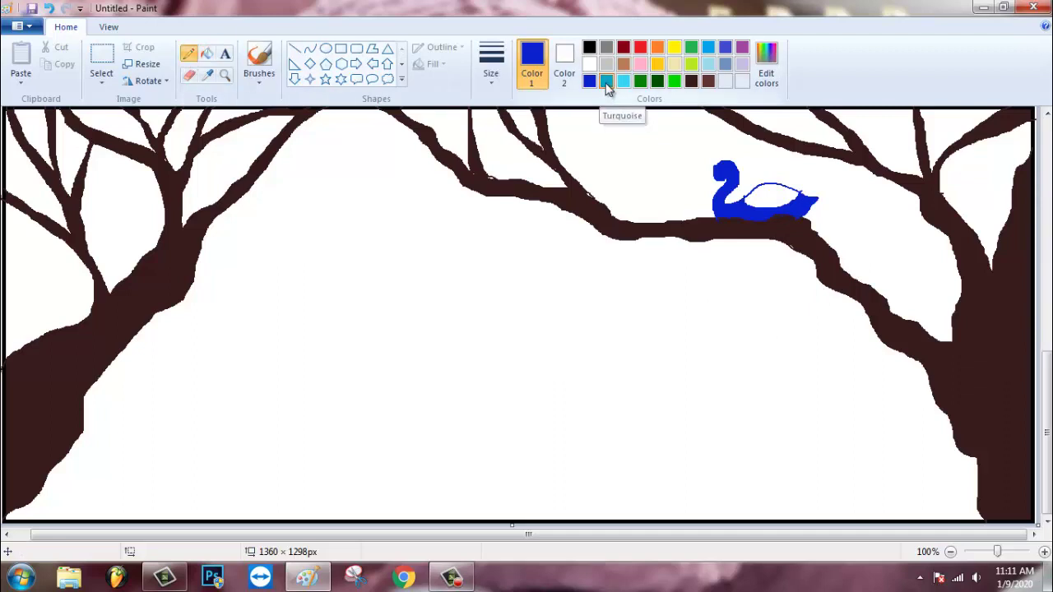
left_click(605, 81)
left_click(207, 53)
left_click(781, 197)
Step: Dab small yellow spots over the bird's wing and lower body with a brush
left_click(673, 46)
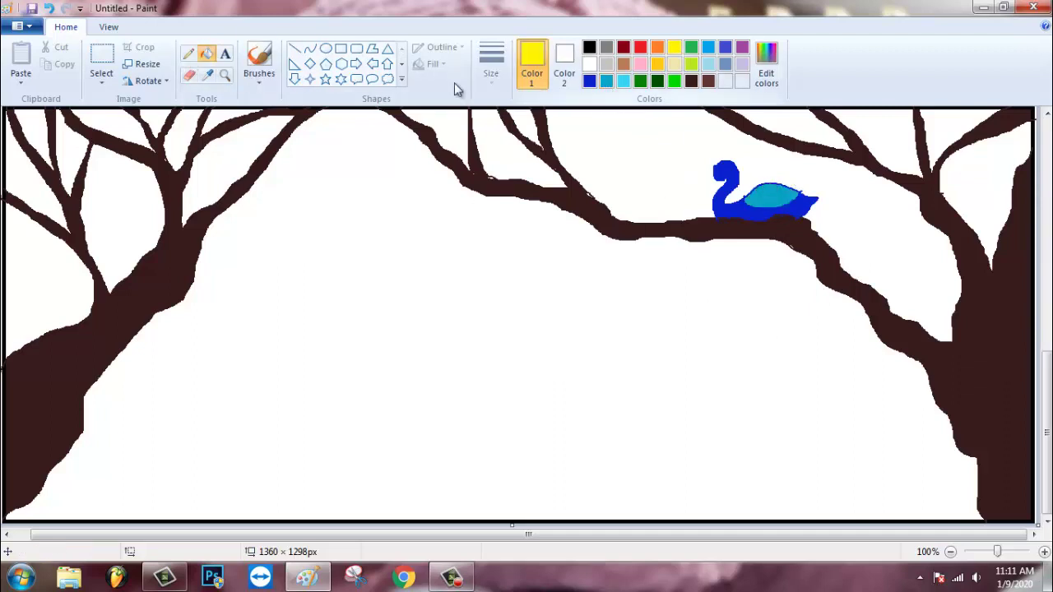
left_click(259, 74)
left_click(319, 138)
left_click(757, 197)
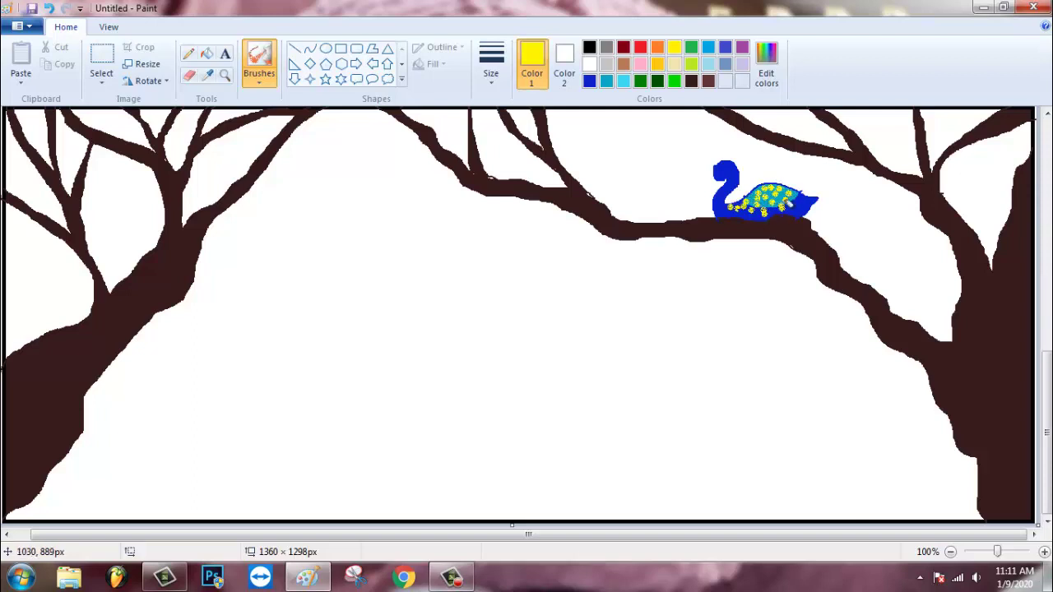
Step: Draw an orange beak on the bird's head with the pencil
left_click(189, 54)
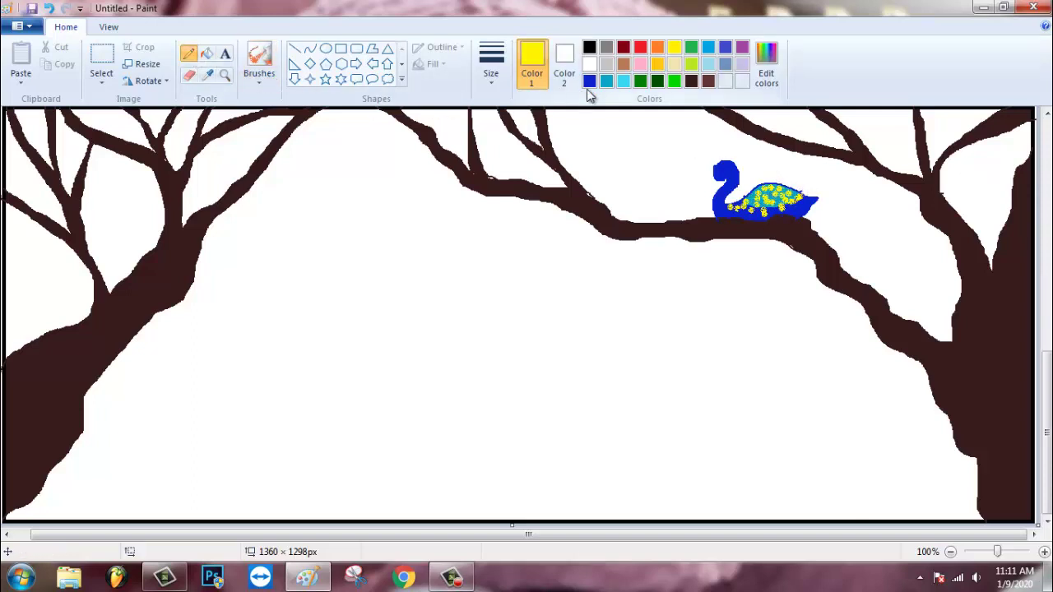
left_click(588, 80)
left_click(640, 47)
left_click(658, 47)
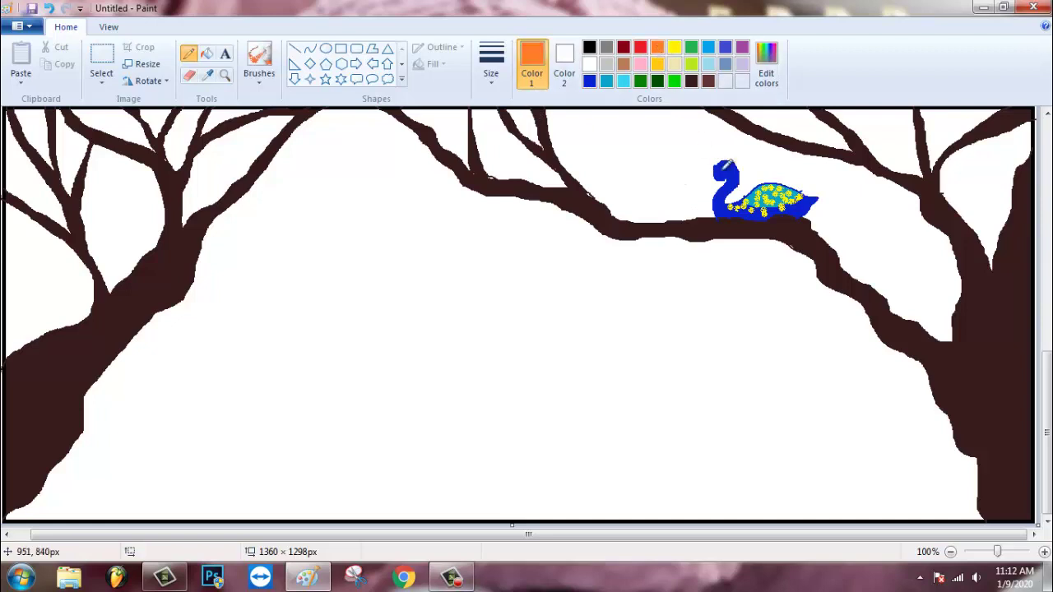
Step: Outline a second bird with a curved neck and a wing in dark blue, facing the first bird on the branch
left_click(588, 81)
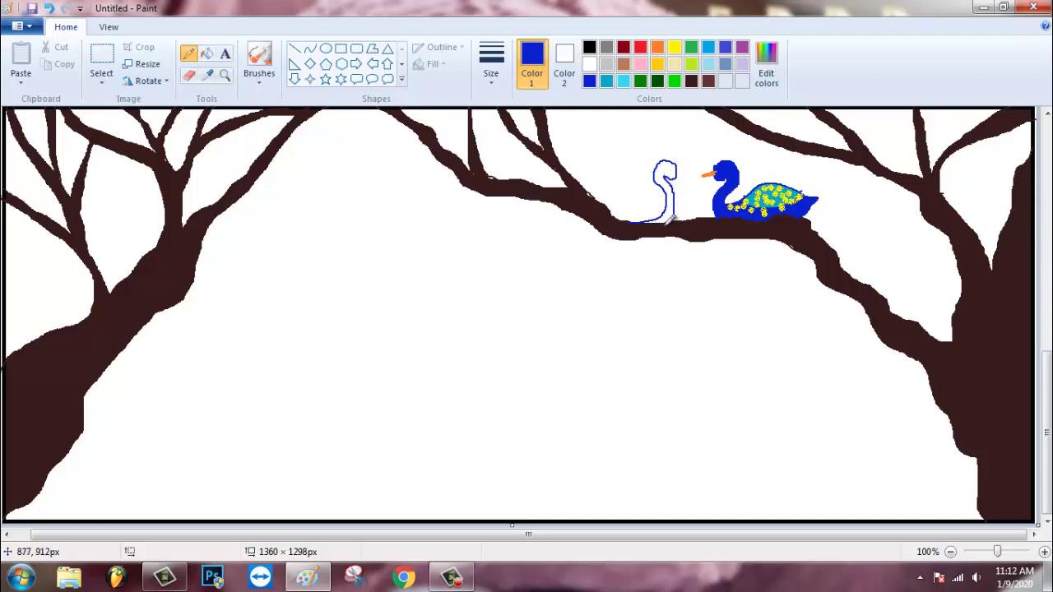
left_click_drag(604, 182, 654, 195)
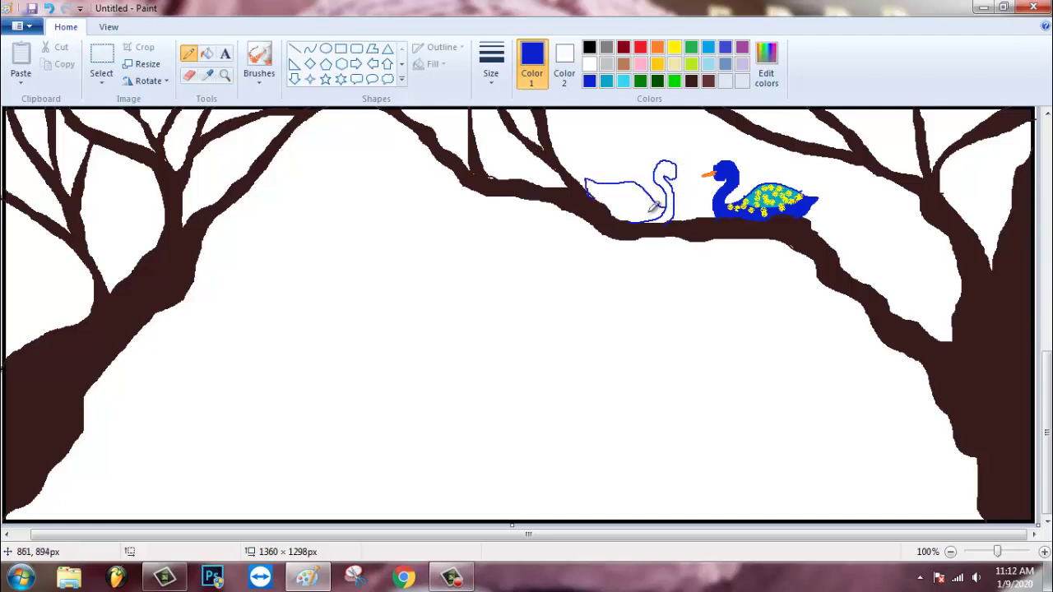
Step: Fill the second bird's head, neck and body with dark blue and its wing with light turquoise
left_click(206, 54)
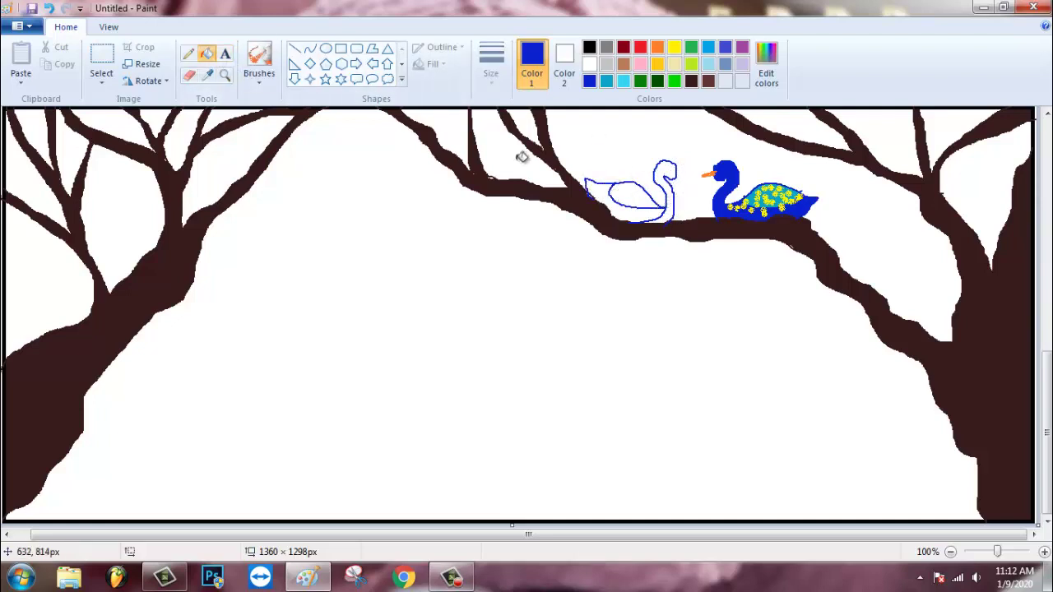
left_click(669, 211)
left_click(667, 202)
left_click(623, 81)
left_click(633, 195)
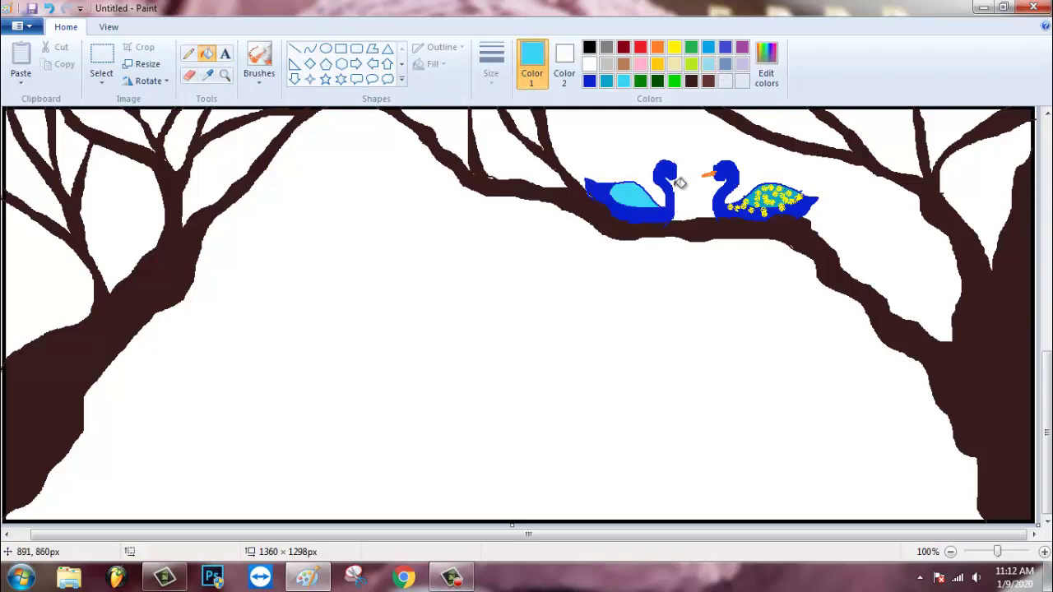
Step: Dab small golden yellow spots over the second bird's wing with a brush
left_click(259, 72)
left_click(321, 102)
left_click(657, 63)
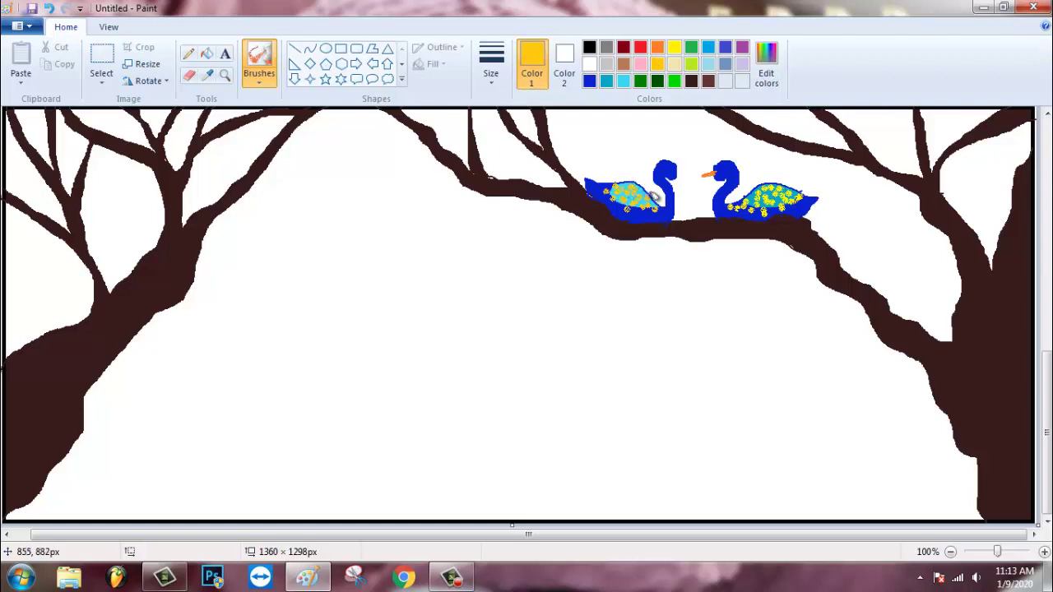
left_click_drag(630, 180, 668, 204)
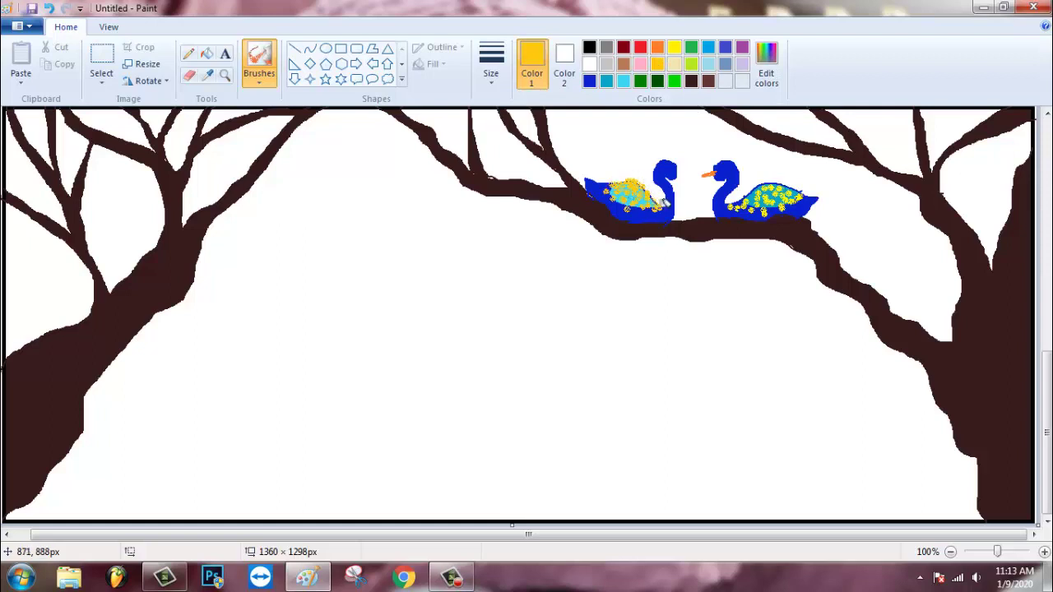
Step: Draw an orange beak on the second bird and black eyes on both birds
left_click(657, 47)
left_click(188, 53)
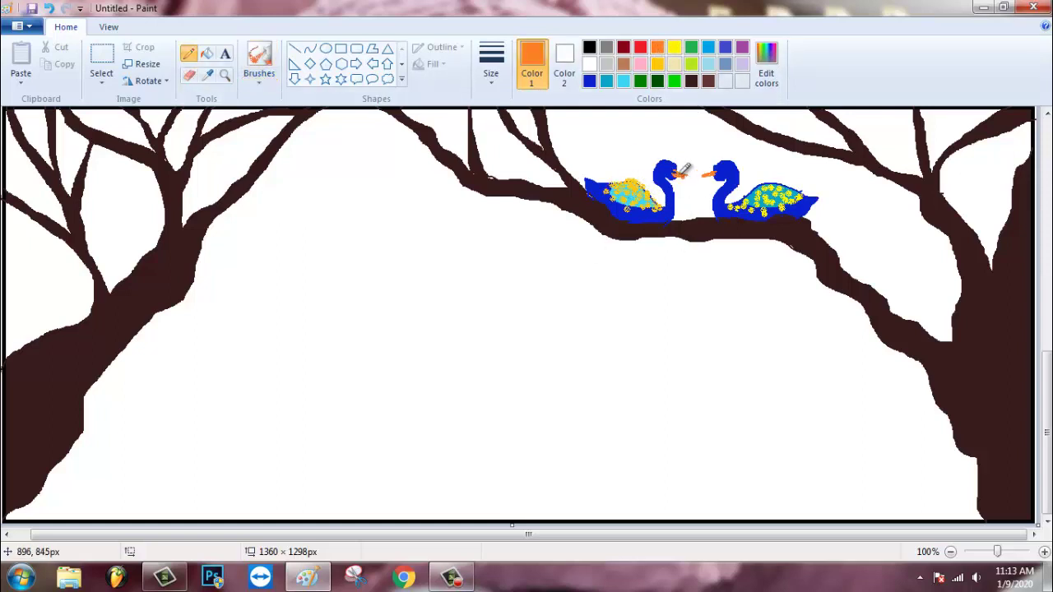
left_click(589, 47)
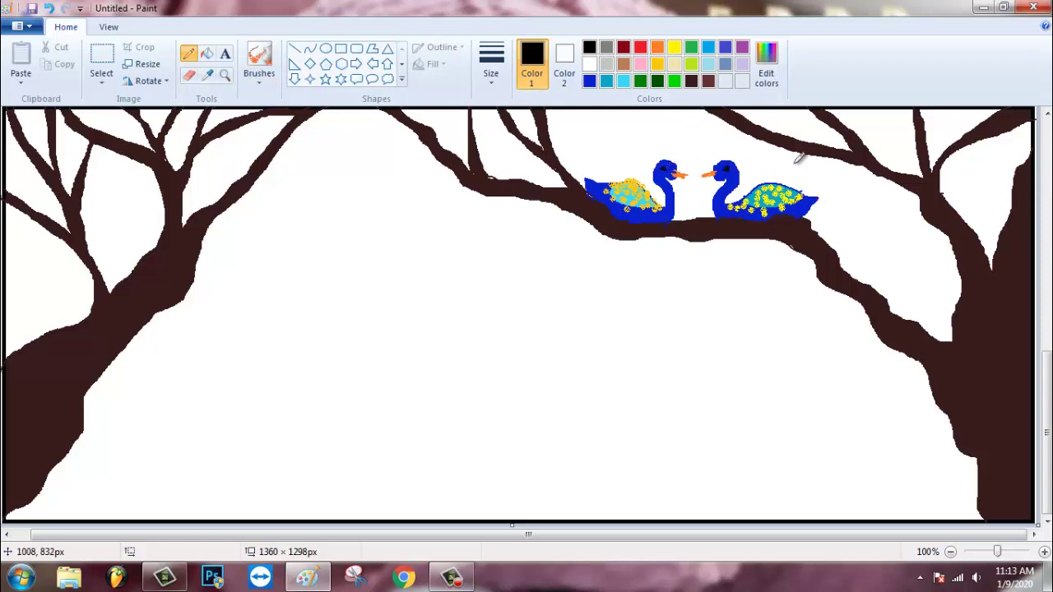
Step: Erase the branch below the right bird and outline its long curved tail there in dark green
left_click(657, 81)
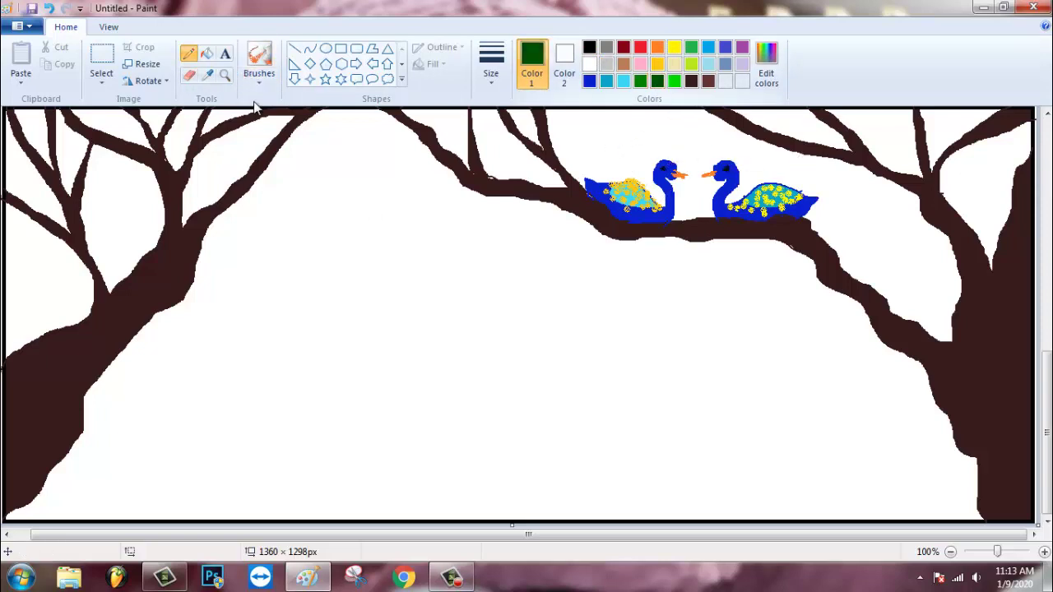
left_click(188, 74)
mouse_move(751, 244)
left_mouse_down()
mouse_move(786, 230)
mouse_move(777, 231)
mouse_move(797, 241)
mouse_move(790, 257)
mouse_move(804, 227)
mouse_move(794, 254)
mouse_move(723, 246)
left_mouse_up()
left_click(188, 53)
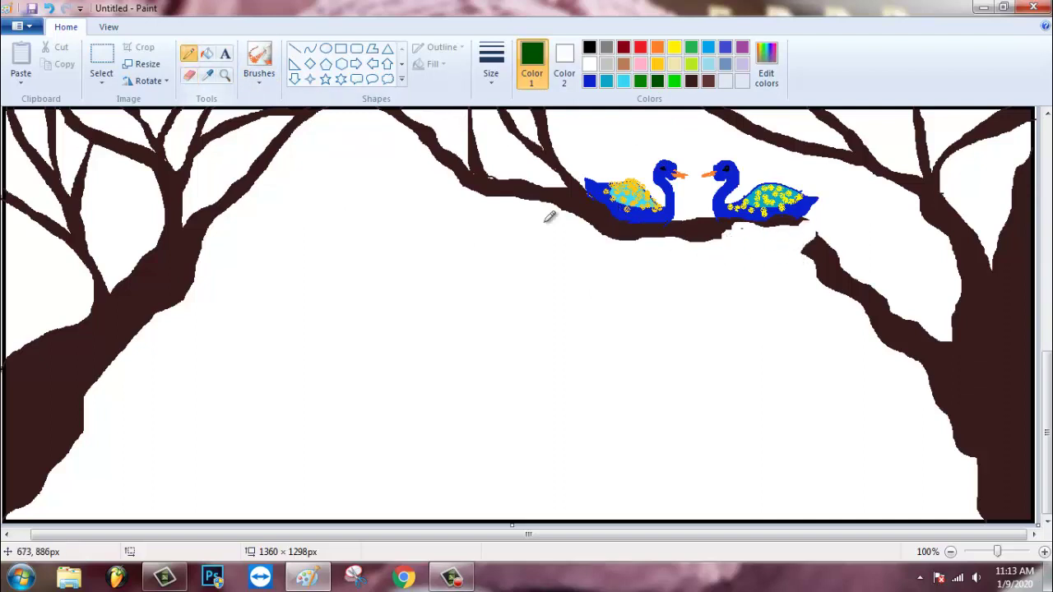
mouse_move(800, 247)
left_mouse_down()
mouse_move(682, 336)
mouse_move(667, 365)
mouse_move(657, 334)
mouse_move(671, 277)
mouse_move(714, 234)
left_mouse_up()
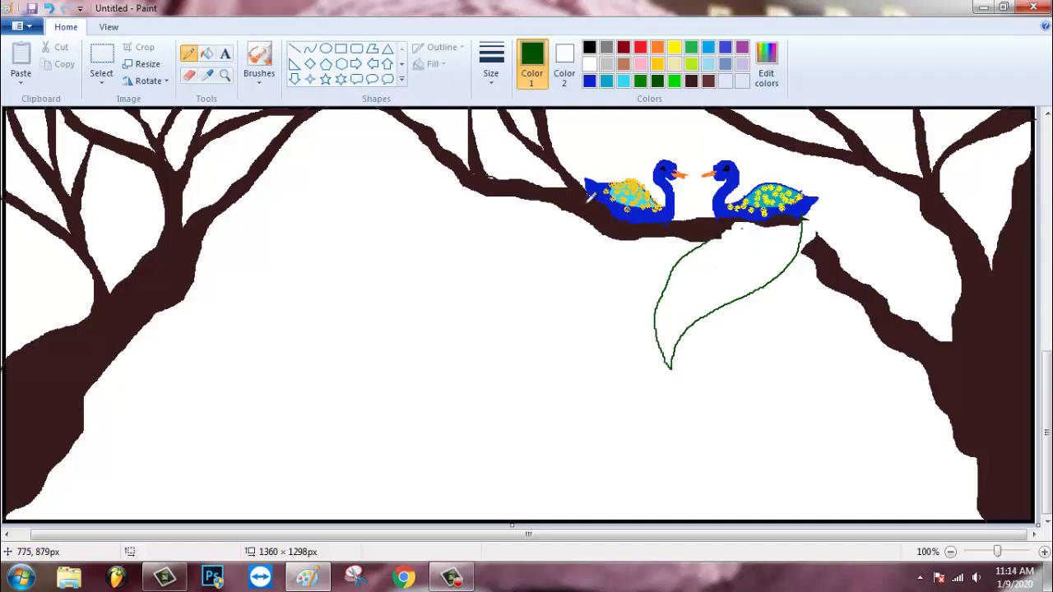
Step: Erase the branch below the left bird and outline its tail in dark green, meeting the other tail in a heart shape
left_click(189, 75)
mouse_move(564, 210)
left_mouse_down()
mouse_move(631, 244)
mouse_move(667, 240)
left_mouse_up()
left_click(189, 53)
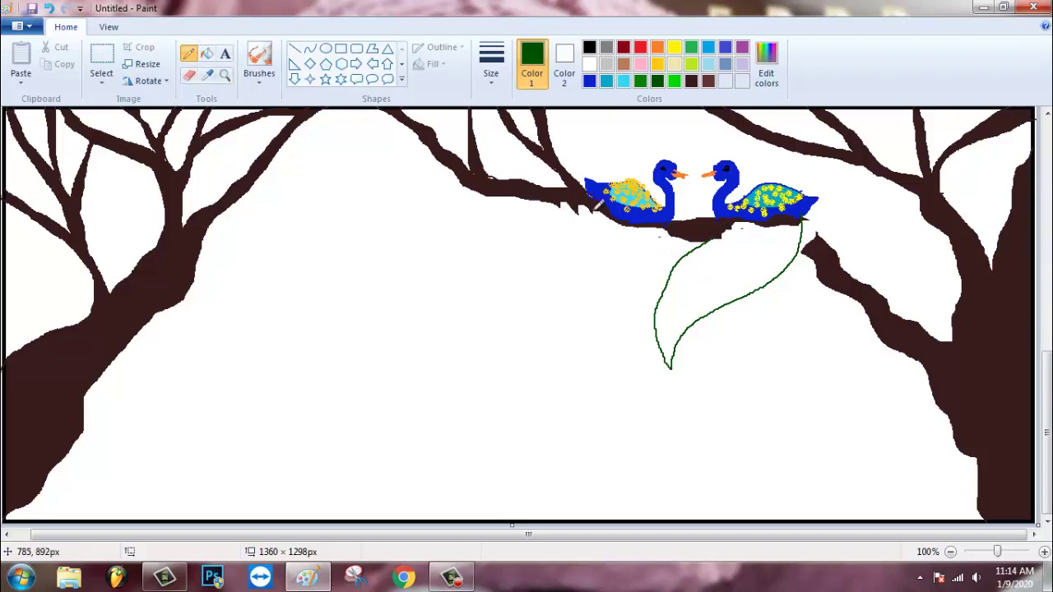
mouse_move(596, 205)
left_mouse_down()
mouse_move(555, 257)
mouse_move(677, 402)
mouse_move(688, 348)
mouse_move(660, 306)
mouse_move(645, 248)
mouse_move(654, 216)
left_mouse_up()
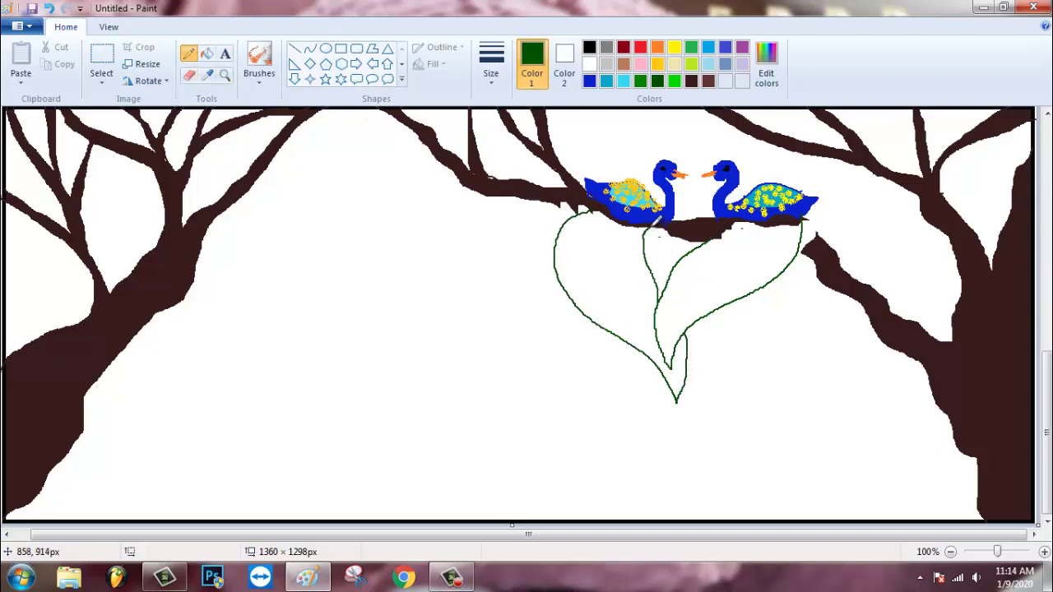
Step: Fill both birds' tails with dark green
left_click(207, 54)
left_click(738, 265)
left_click(643, 251)
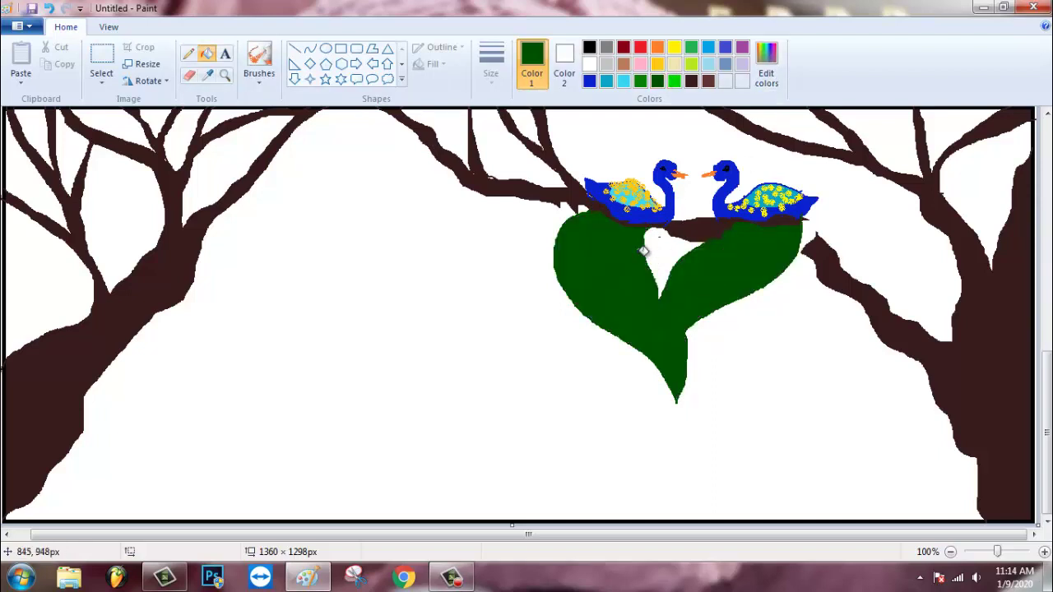
Step: Define a darker custom green with luminance 22 and refill both tails with it
left_click(769, 78)
left_click(695, 319)
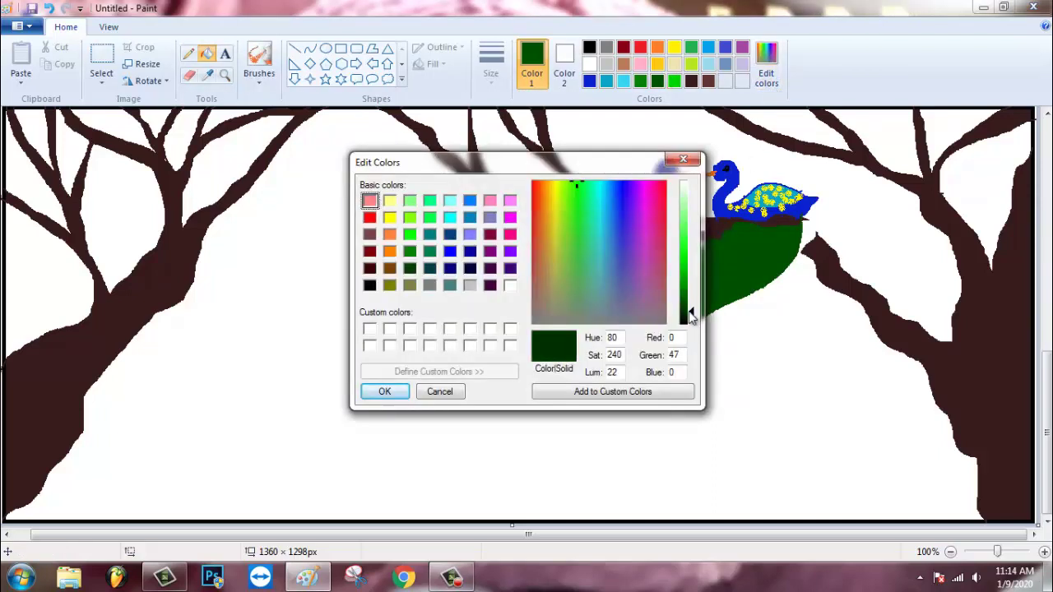
left_click(381, 391)
left_click(625, 298)
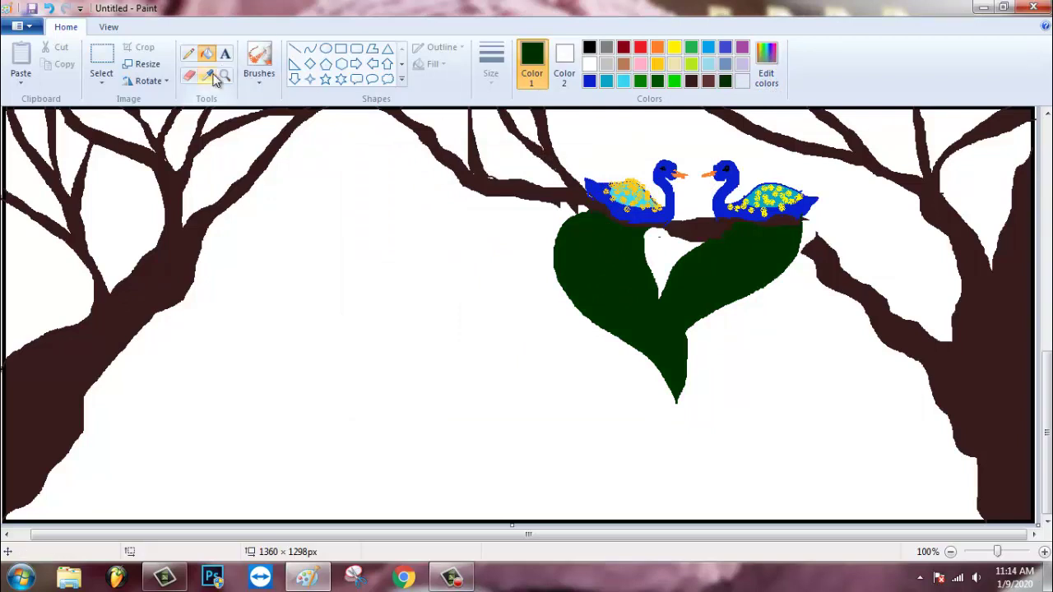
Step: Draw thin curved feather lines along both tails in the lighter dark green with the pencil
left_click(188, 53)
left_click(659, 83)
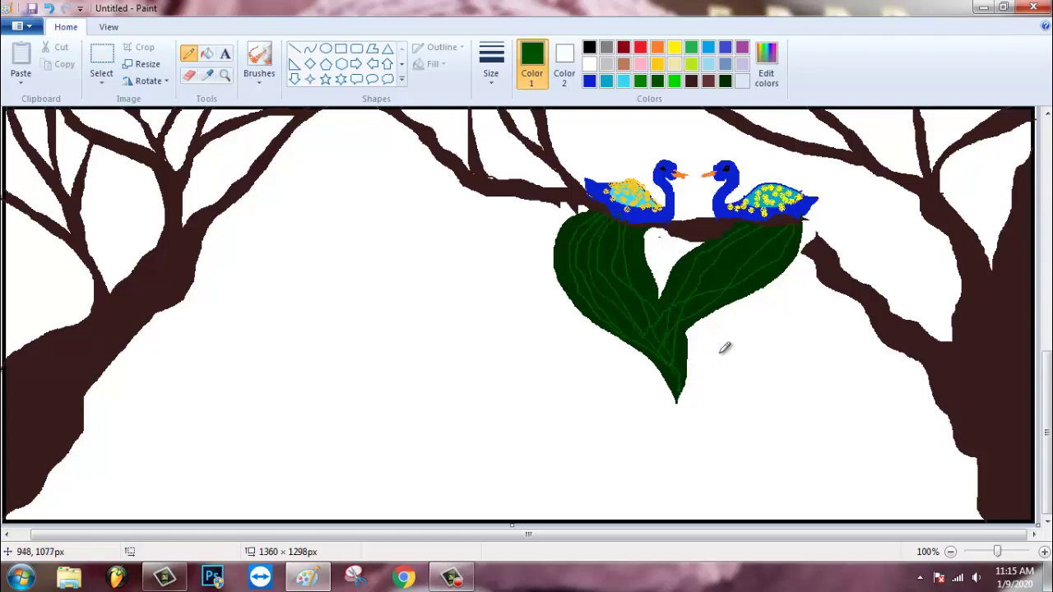
Step: Dab larger light turquoise spots over the left bird's tail down to its tip with a thicker brush
left_click(259, 78)
left_click(352, 106)
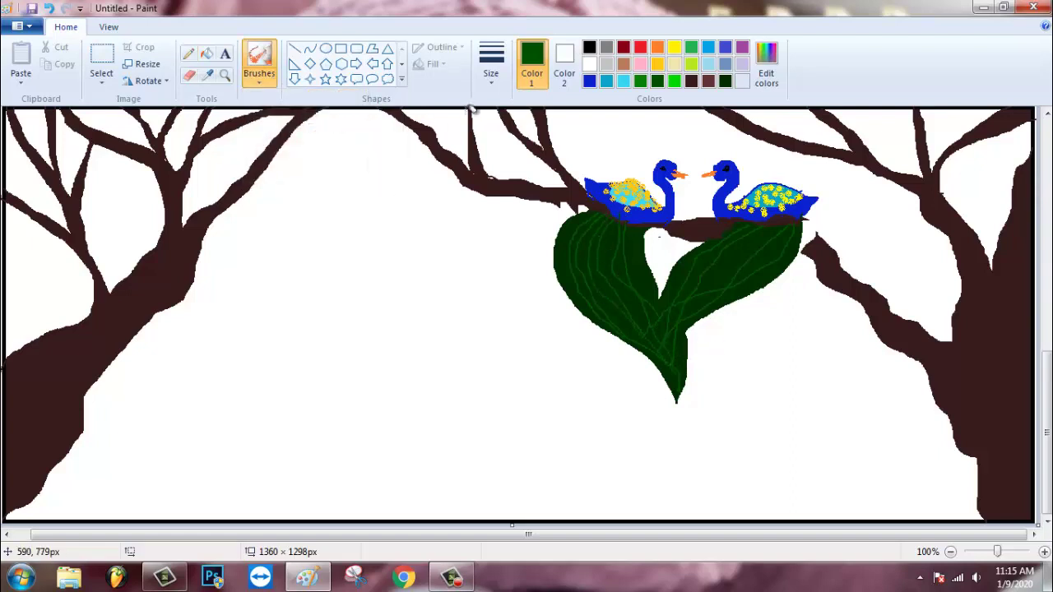
left_click(491, 66)
left_click(526, 168)
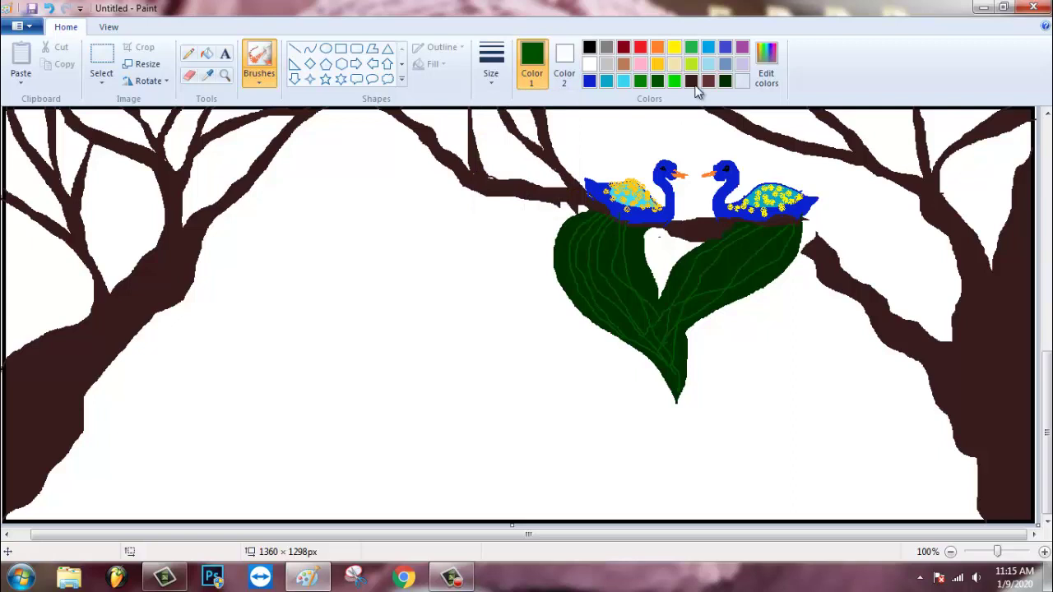
left_click(624, 81)
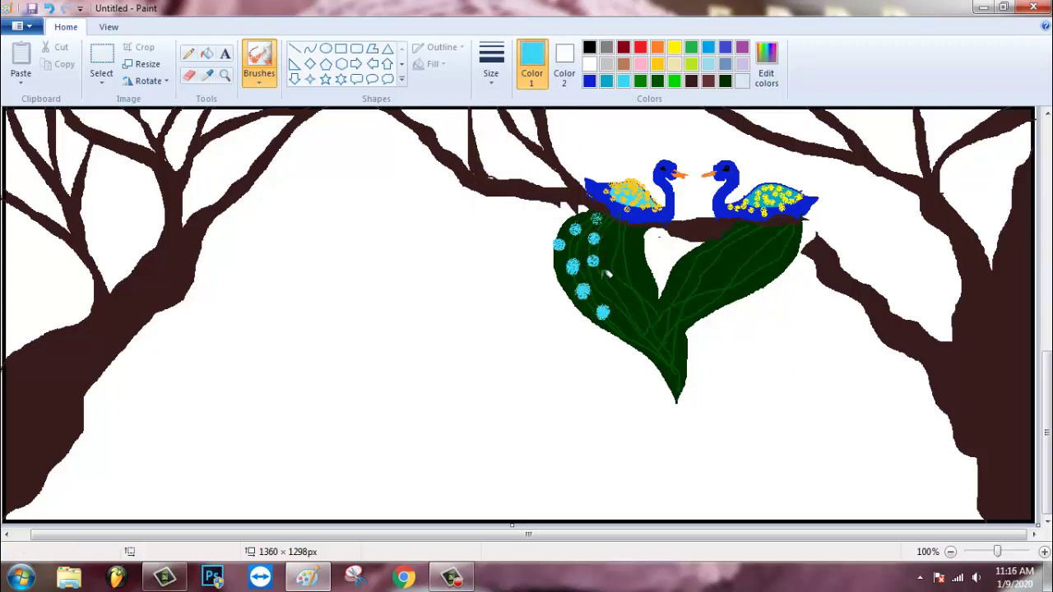
left_click(602, 279)
left_click(618, 294)
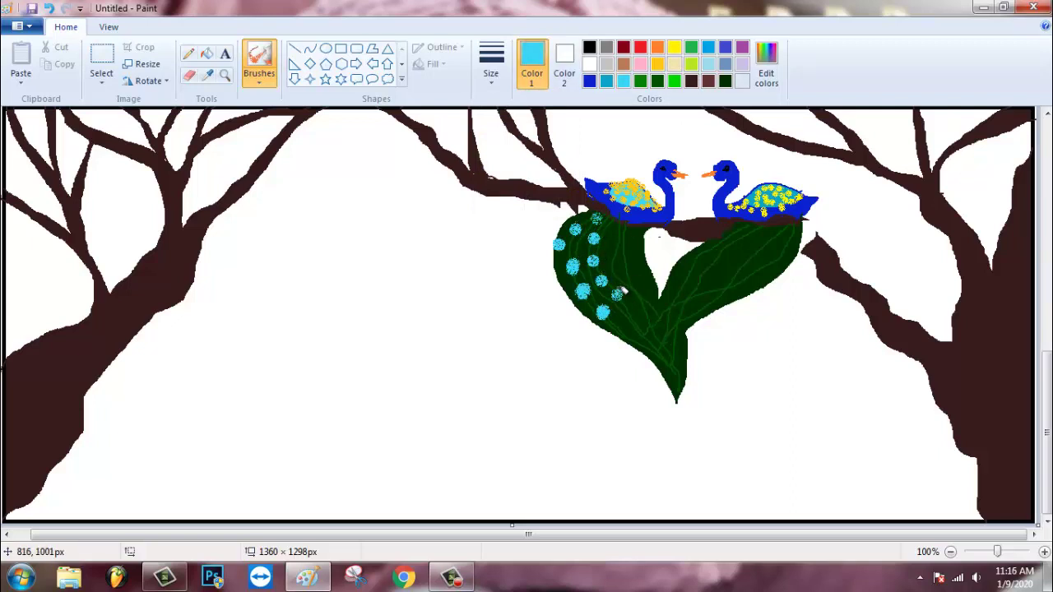
left_click(676, 384)
left_click(649, 326)
left_click(642, 306)
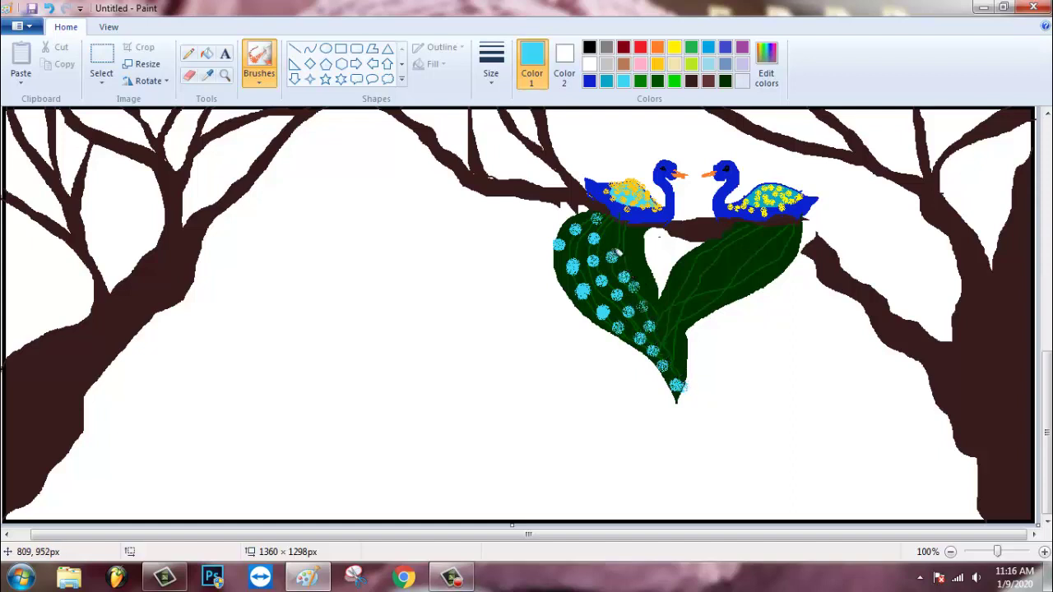
left_click(638, 268)
left_click(650, 283)
left_click(655, 305)
left_click(669, 327)
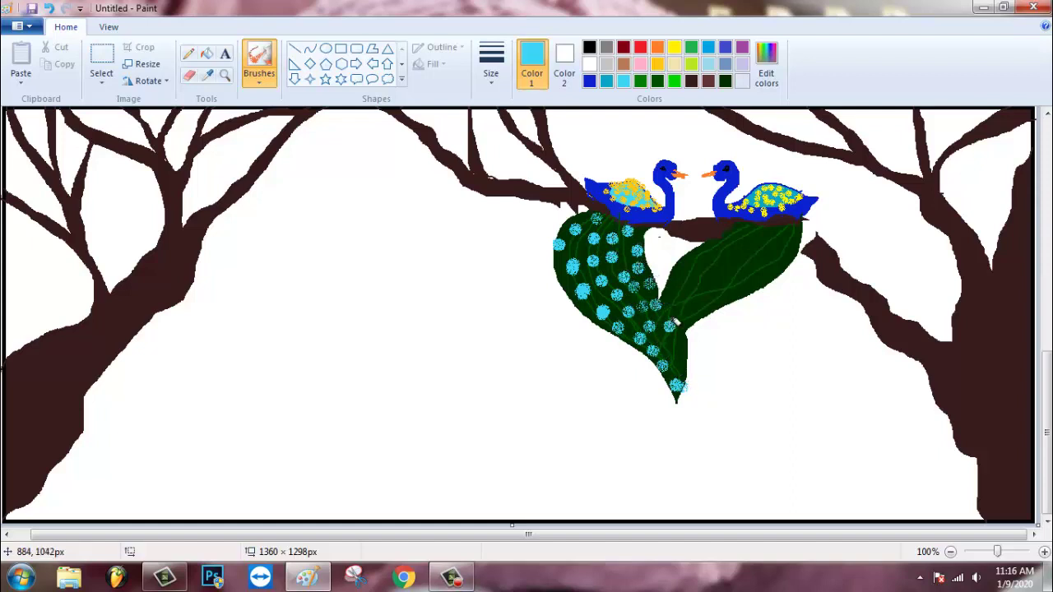
left_click(677, 360)
Step: Dab light turquoise spots in rows over the right bird's tail
left_click(682, 313)
left_click(689, 290)
left_click(709, 264)
left_click(727, 251)
left_click(750, 238)
left_click(775, 225)
left_click(783, 238)
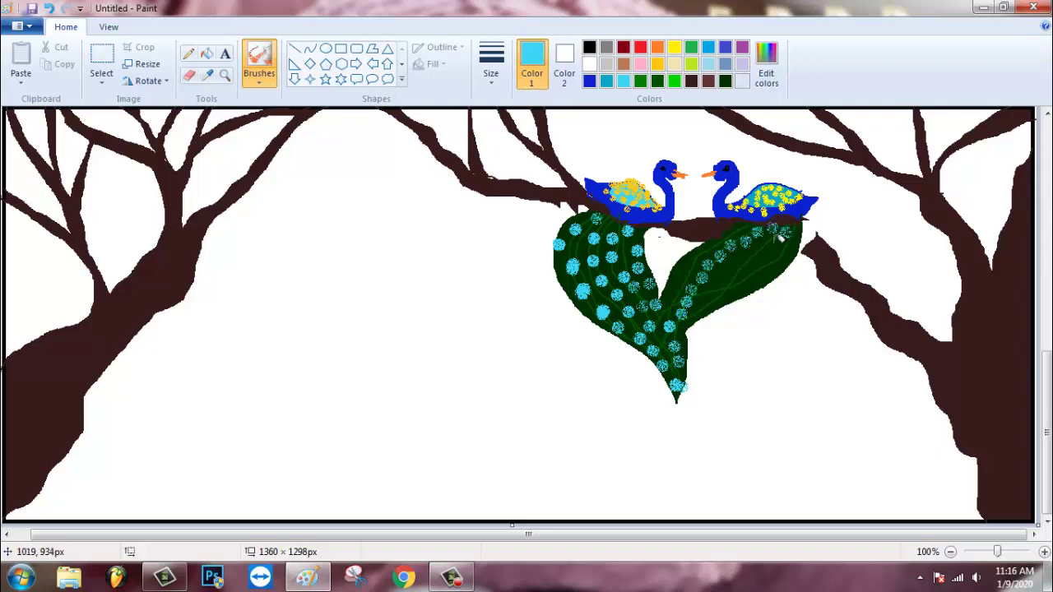
left_click(766, 249)
left_click(743, 265)
left_click(712, 289)
left_click(731, 288)
left_click(746, 278)
left_click(767, 265)
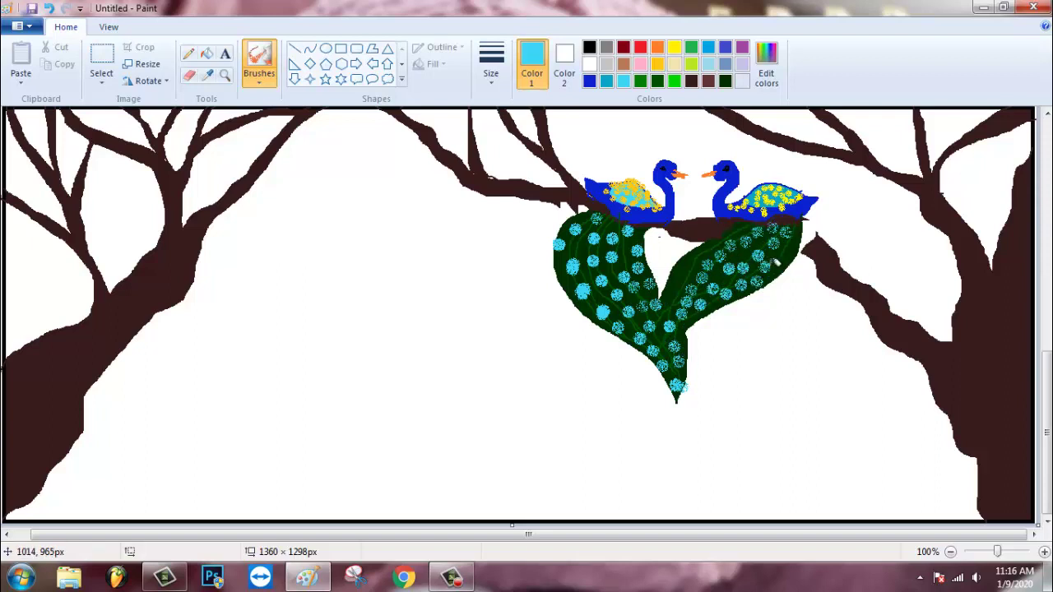
left_click(778, 262)
left_click(798, 242)
left_click(686, 283)
left_click(679, 289)
left_click(672, 303)
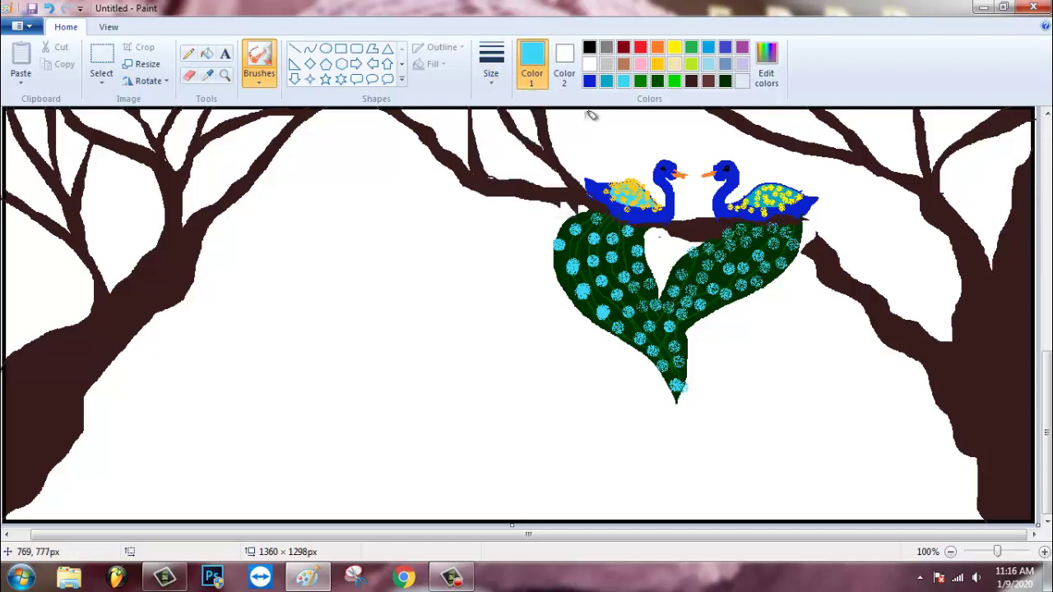
Step: Dab small bright green and yellow spots between and over the turquoise spots on both tails
left_click(673, 80)
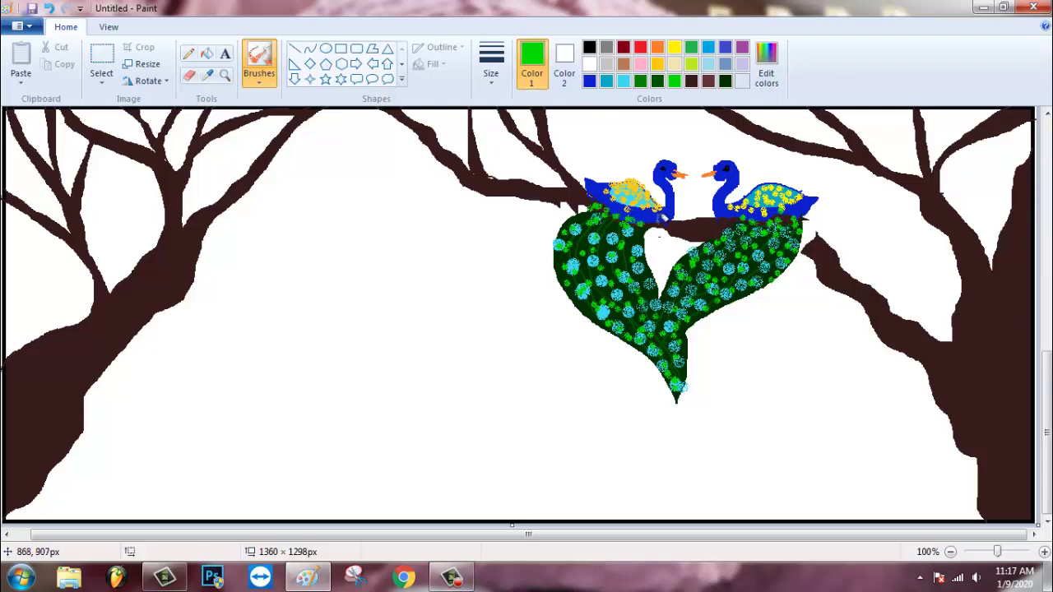
left_click(674, 47)
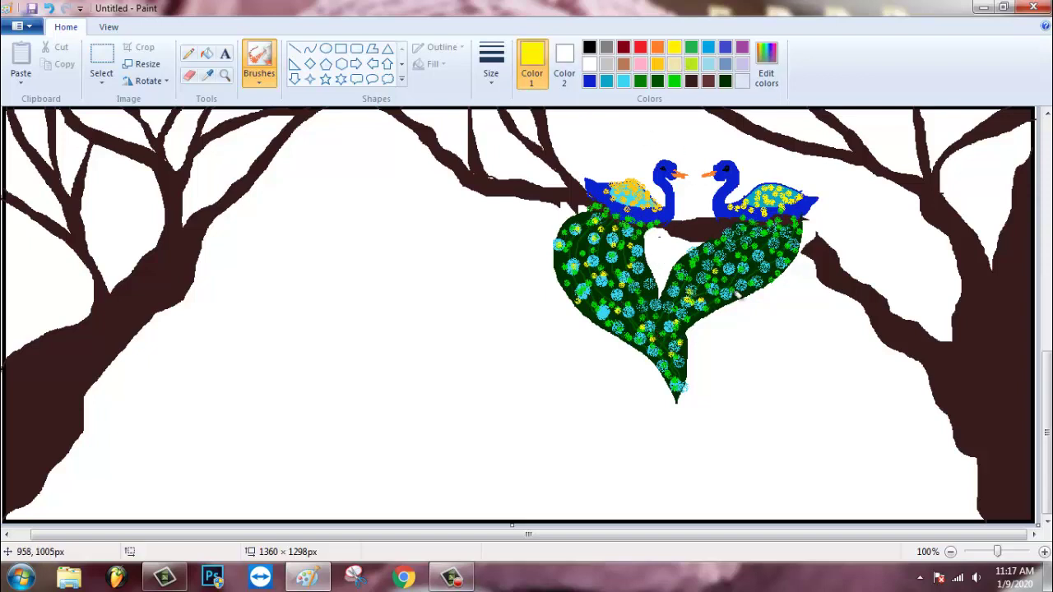
left_click(745, 253)
left_click(792, 243)
left_click(748, 255)
left_click(679, 269)
left_click(626, 246)
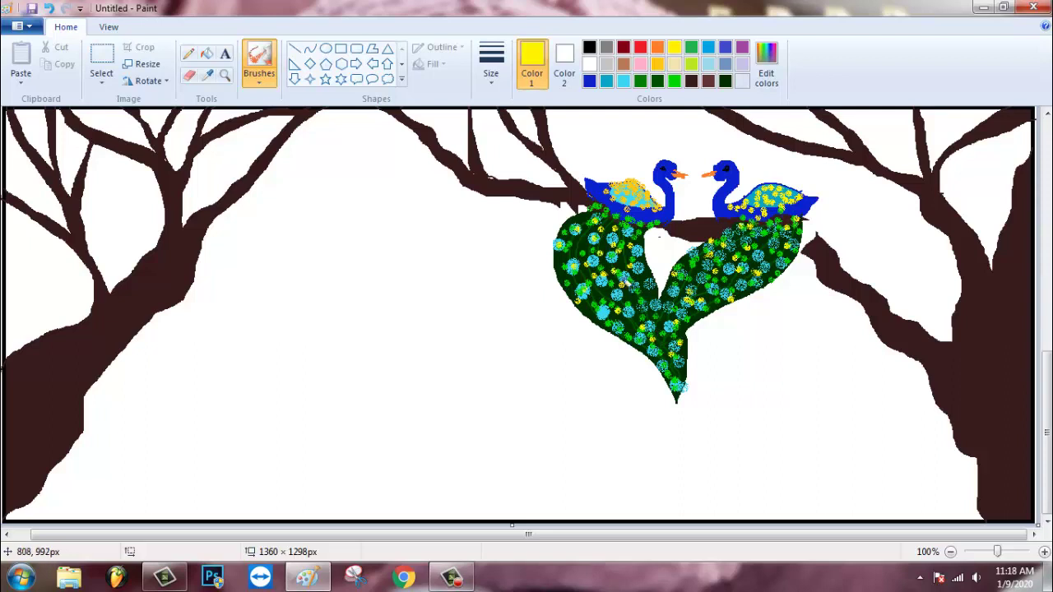
Step: Draw short green feather strokes all along the edges of both tails with the pencil
left_click(655, 83)
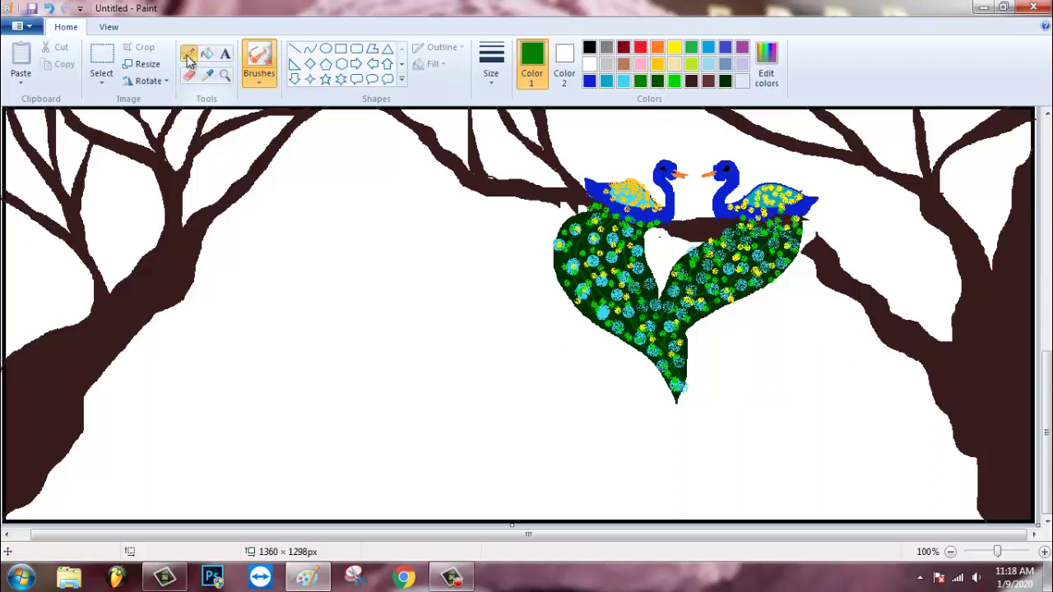
left_click(188, 54)
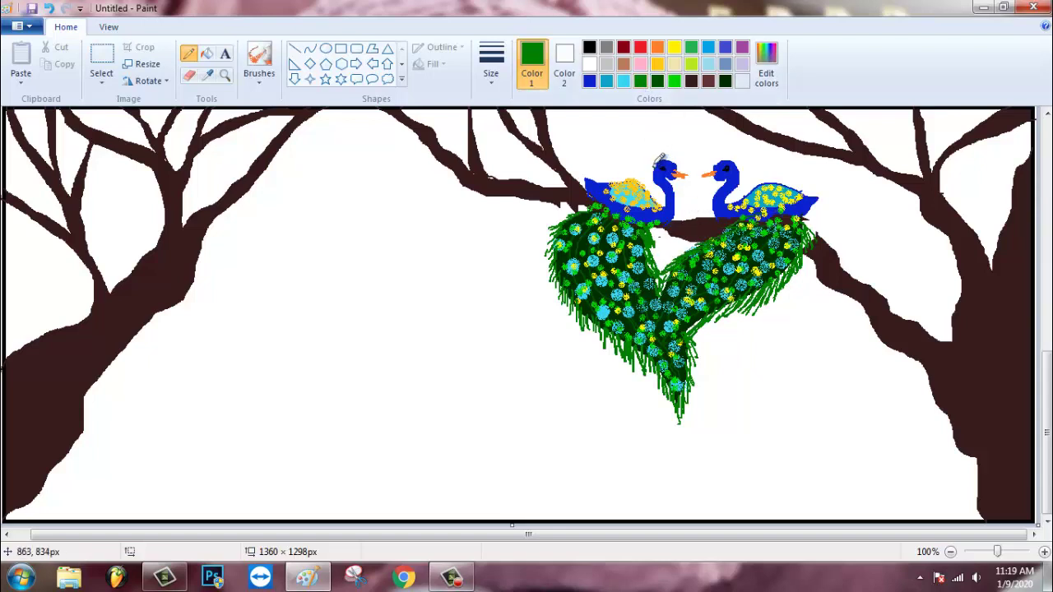
Step: Outline a rounded green crest on each bird's head and fill the crests with green
left_click(207, 54)
left_click(660, 155)
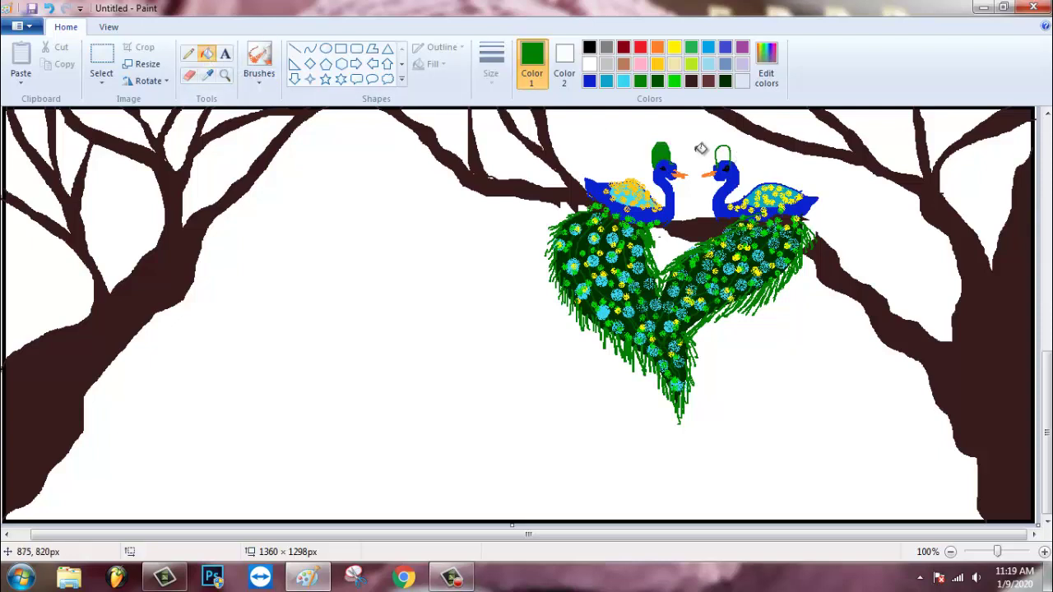
Step: Dab small turquoise and cream spots over the green crests of both birds
left_click(260, 82)
left_click(258, 106)
left_click(623, 81)
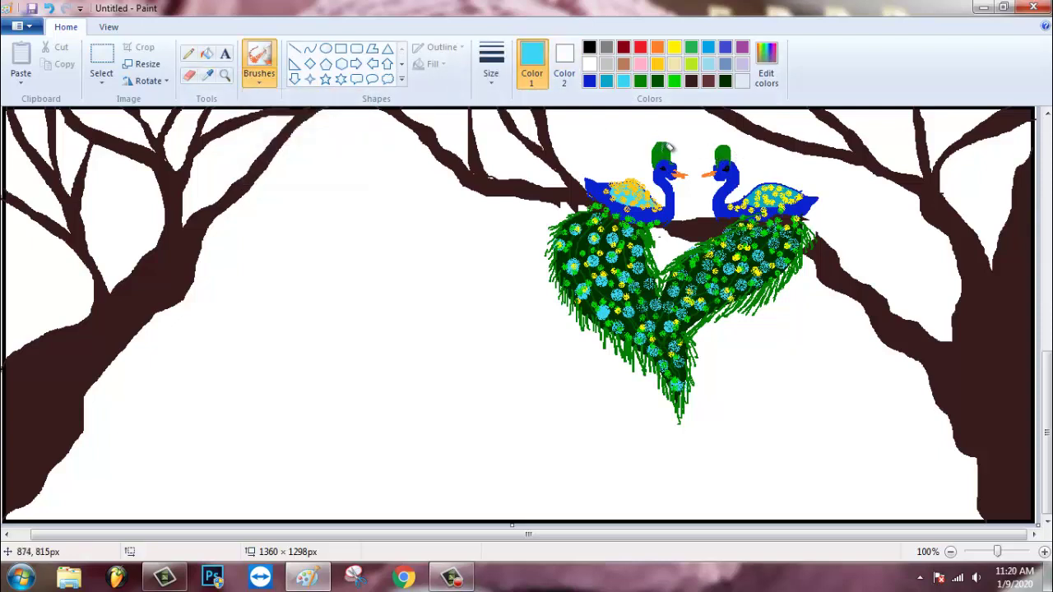
left_click(674, 64)
left_click(491, 66)
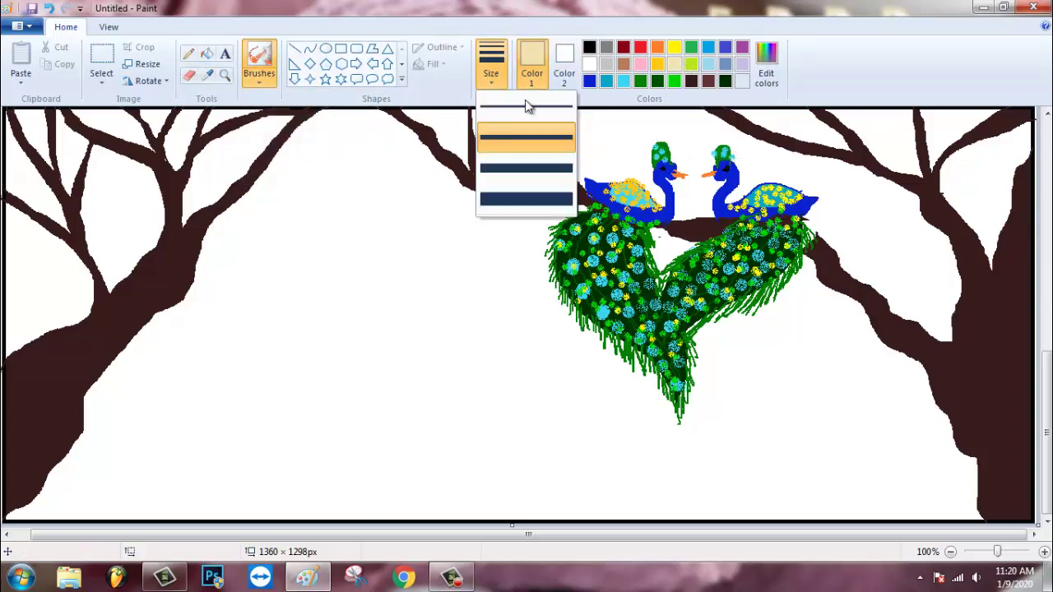
left_click(527, 125)
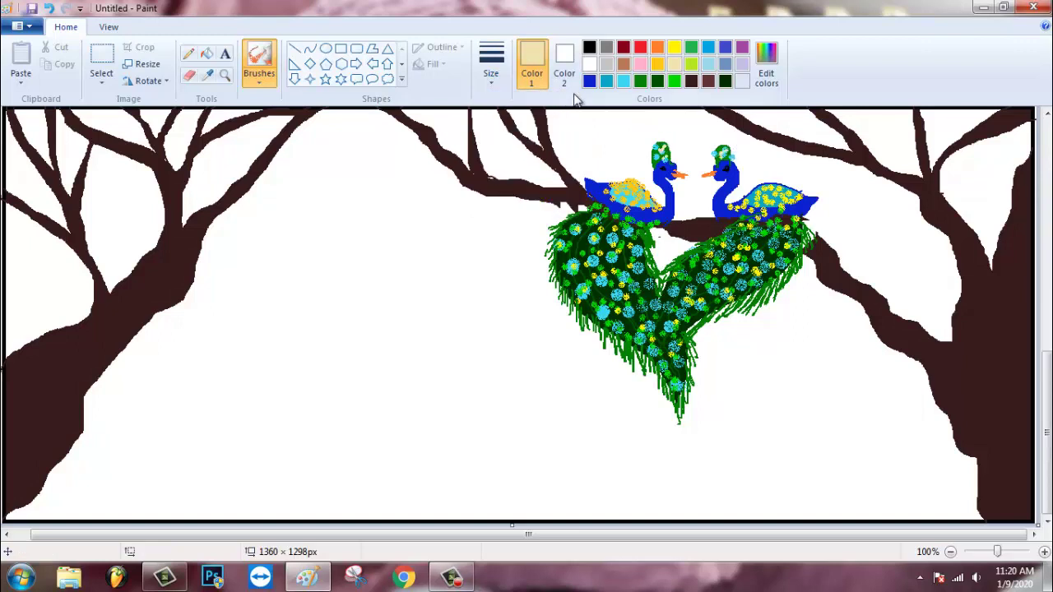
left_click(691, 65)
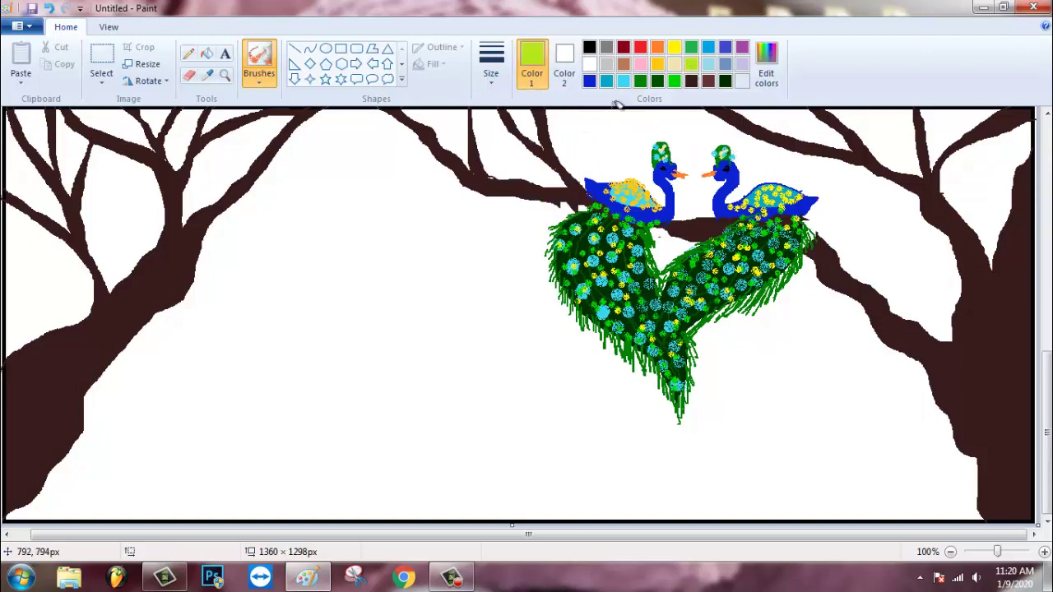
Step: Mix custom magenta, bright pink, light pink and rose shades and add them to the colour palette
left_click(767, 74)
left_click(651, 197)
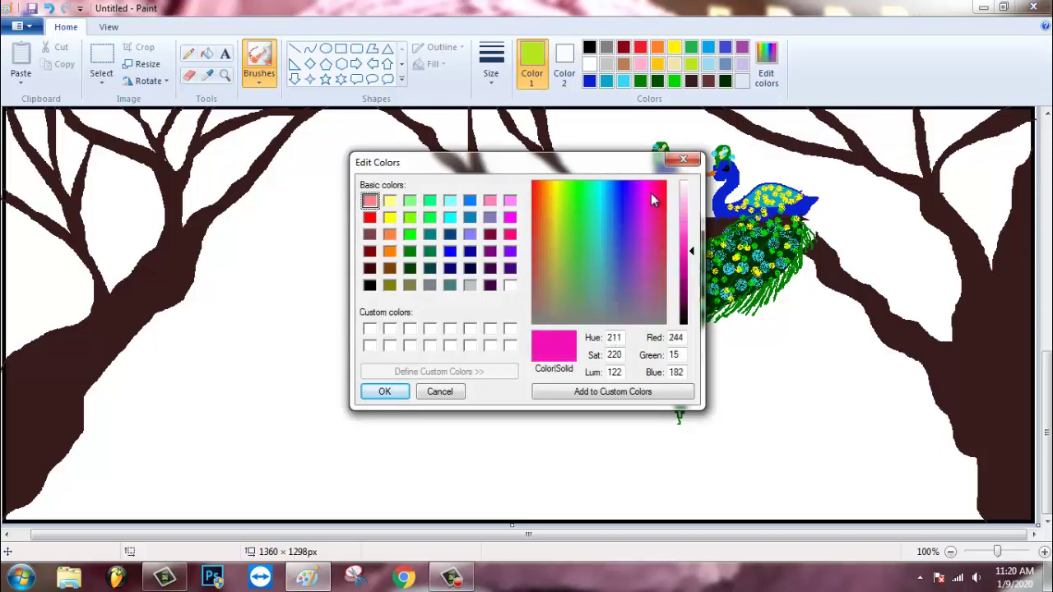
left_click(665, 282)
left_click(387, 397)
left_click(767, 74)
left_click(689, 237)
left_click(384, 392)
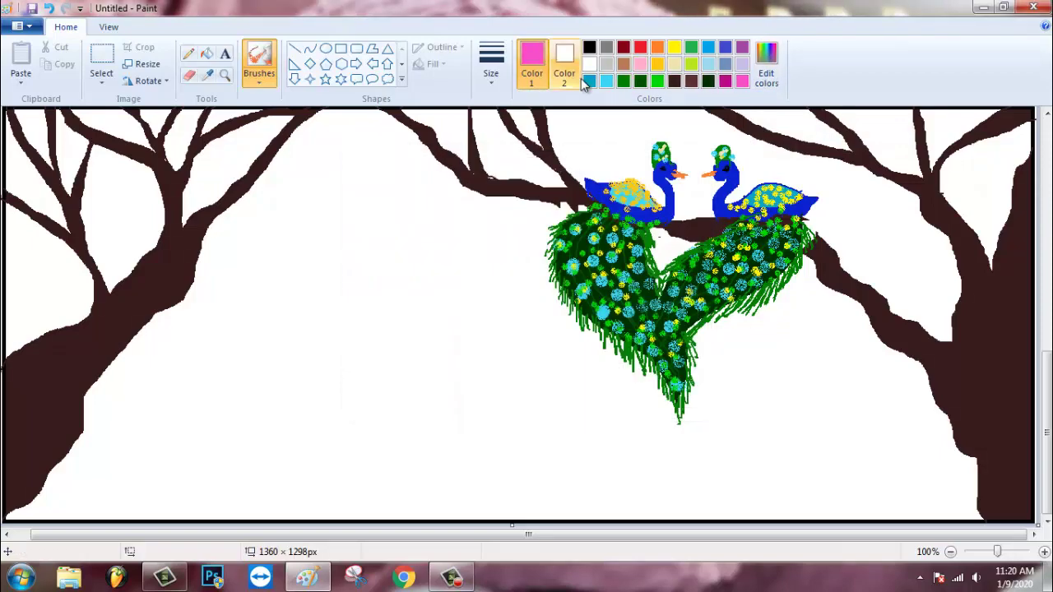
left_click(766, 74)
left_click(688, 224)
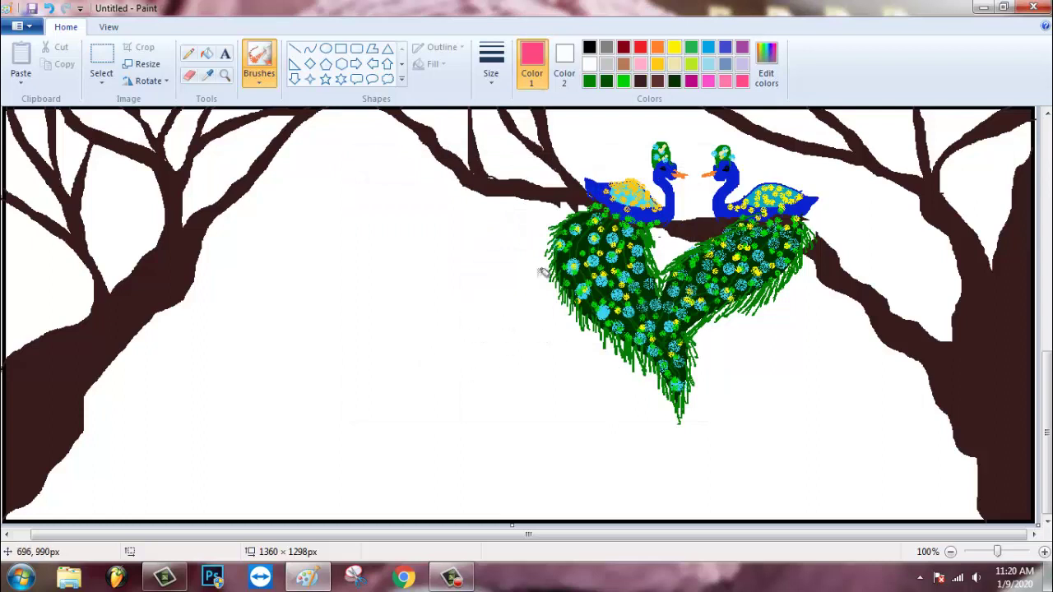
Step: Dab small magenta blossom spots with a thin brush in the open sky beside the upper end of the long branch
left_click(490, 65)
left_click(526, 198)
left_click(490, 66)
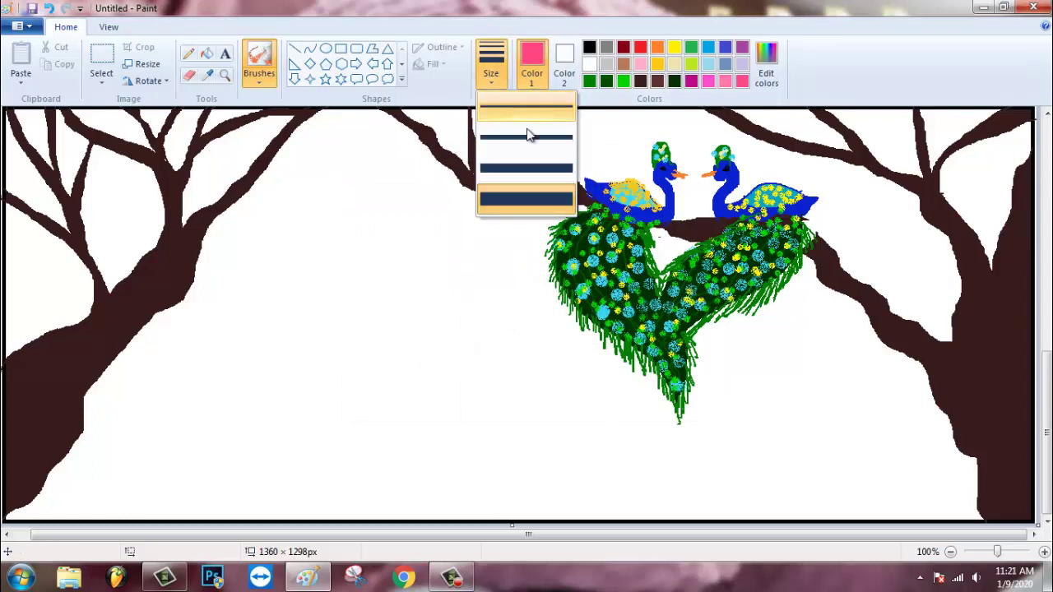
left_click(526, 137)
left_click(691, 80)
left_click(441, 197)
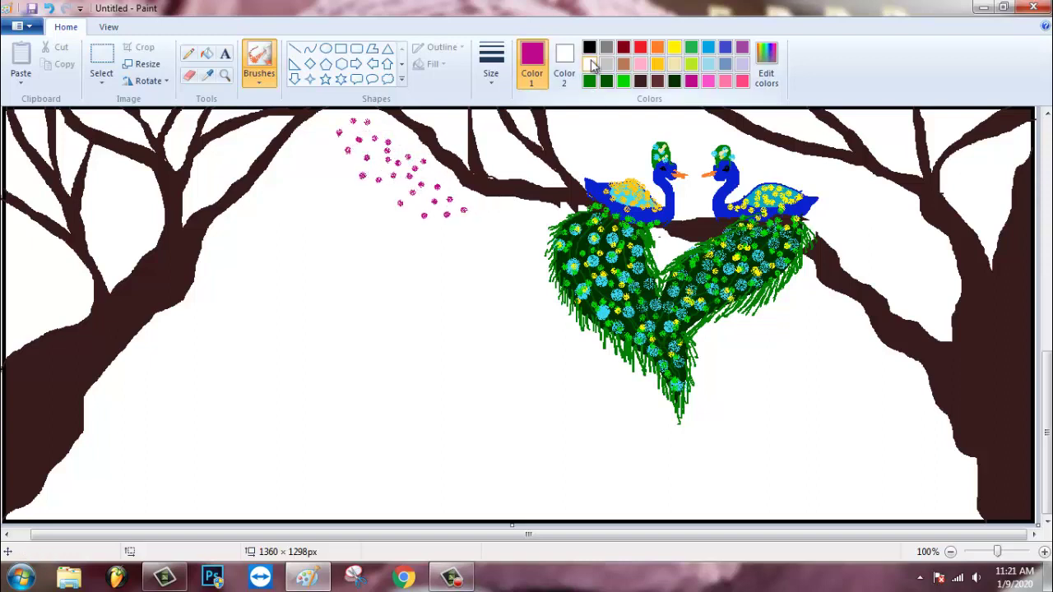
Step: Outline an uneven strip of ground between the two trunks with the pencil and fill it with very dark green
left_click(189, 53)
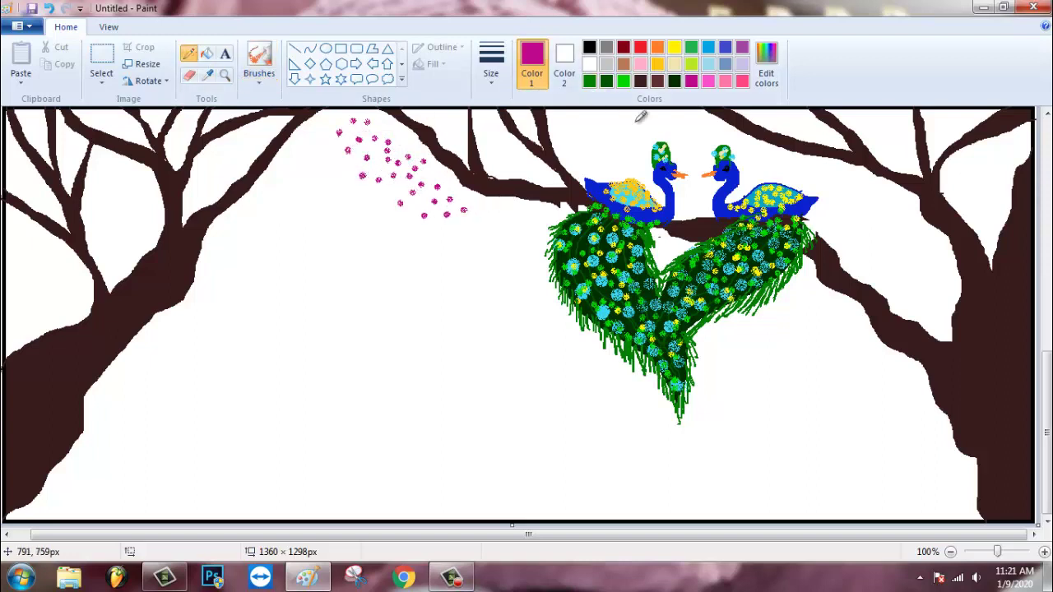
left_click(606, 82)
mouse_move(93, 468)
left_mouse_down()
mouse_move(758, 473)
mouse_move(942, 488)
mouse_move(984, 502)
left_mouse_up()
left_click(206, 54)
left_click(405, 485)
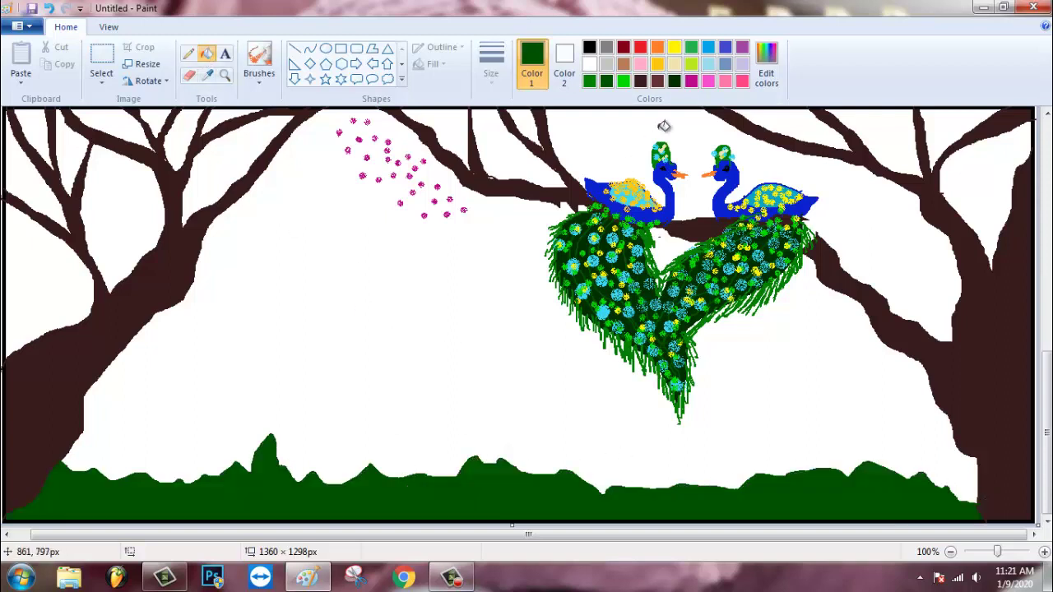
left_click(674, 81)
left_click(588, 490)
Step: Paint dark green grass blades along the whole ground strip with the oil brush
left_click(259, 66)
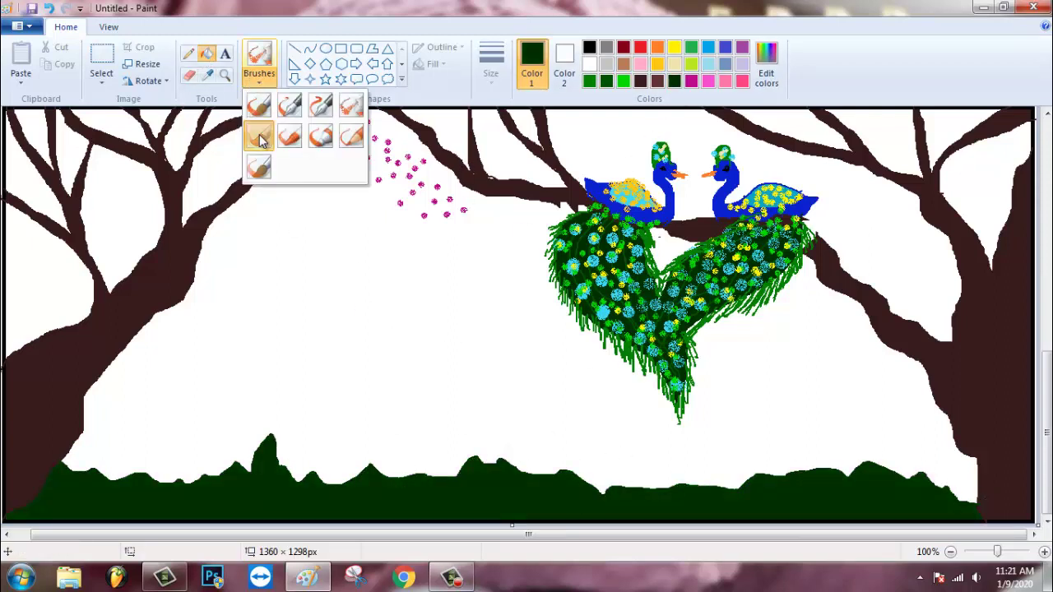
left_click(259, 136)
left_click(491, 61)
left_click(505, 125)
mouse_move(89, 449)
left_mouse_down()
mouse_move(62, 486)
mouse_move(154, 505)
mouse_move(234, 481)
mouse_move(265, 490)
mouse_move(264, 407)
mouse_move(295, 432)
mouse_move(320, 427)
mouse_move(345, 447)
mouse_move(371, 427)
mouse_move(439, 412)
mouse_move(456, 429)
mouse_move(528, 433)
mouse_move(521, 519)
mouse_move(552, 526)
mouse_move(591, 426)
mouse_move(632, 518)
mouse_move(675, 433)
mouse_move(773, 436)
mouse_move(847, 510)
mouse_move(884, 495)
mouse_move(922, 422)
mouse_move(979, 465)
left_mouse_up()
mouse_move(576, 429)
left_mouse_down()
mouse_move(610, 434)
mouse_move(691, 502)
mouse_move(493, 485)
mouse_move(324, 508)
mouse_move(222, 445)
mouse_move(157, 477)
left_mouse_up()
Step: Add medium green and lighter green blades throughout the grass
left_click(690, 47)
left_click_drag(234, 399, 175, 480)
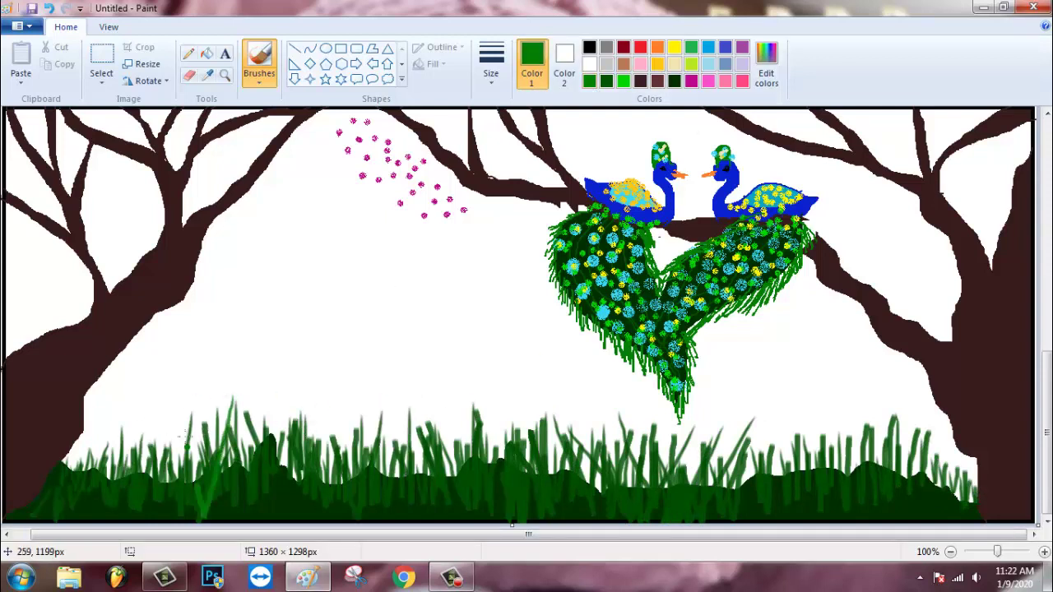
mouse_move(187, 438)
left_mouse_down()
mouse_move(82, 461)
mouse_move(485, 460)
mouse_move(732, 433)
mouse_move(915, 448)
left_mouse_up()
left_click(691, 47)
mouse_move(370, 403)
left_mouse_down()
mouse_move(527, 460)
mouse_move(781, 479)
mouse_move(895, 460)
left_mouse_up()
left_click_drag(240, 511, 284, 411)
Step: Add scattered lime and bright green blades among the grass
left_click(691, 63)
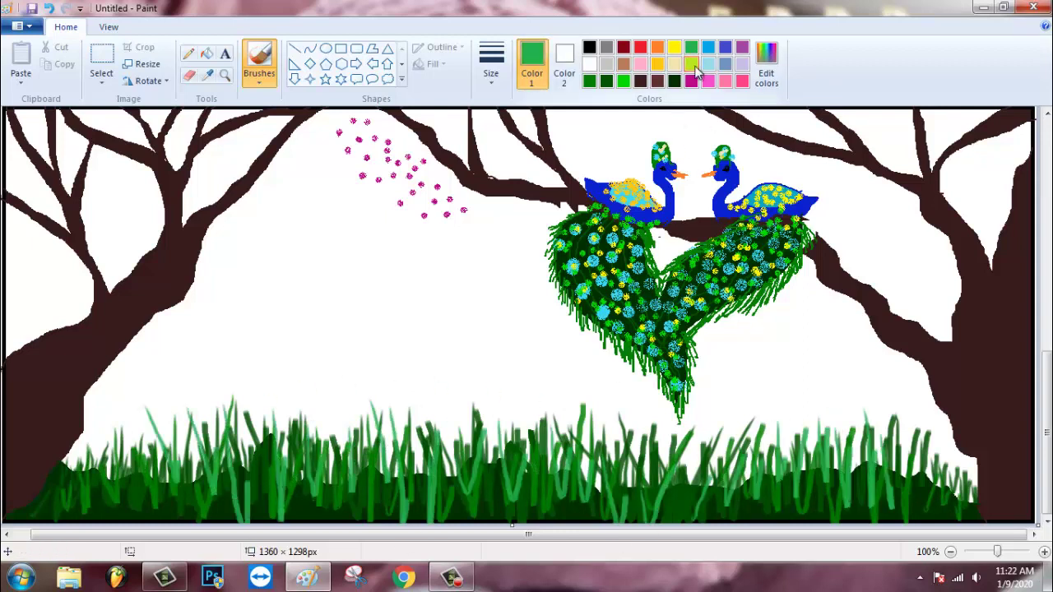
left_click_drag(301, 497, 355, 398)
mouse_move(411, 493)
left_mouse_down()
mouse_move(601, 440)
mouse_move(715, 461)
left_mouse_up()
left_click_drag(765, 485, 798, 432)
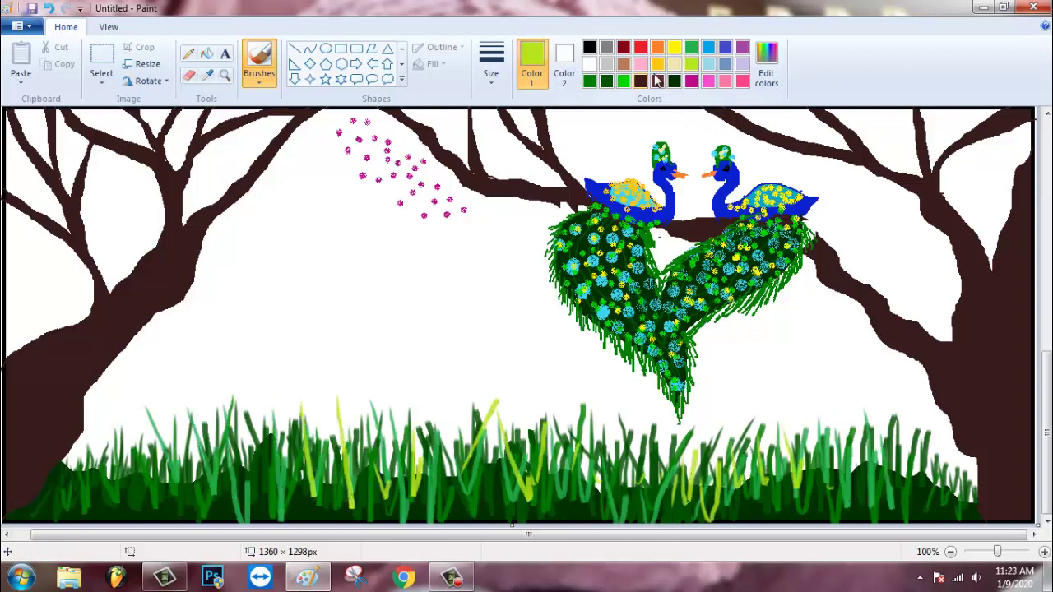
left_click(623, 81)
mouse_move(383, 407)
left_mouse_down()
mouse_move(401, 488)
mouse_move(461, 457)
left_mouse_up()
left_click_drag(576, 448, 633, 486)
left_click_drag(115, 518, 173, 448)
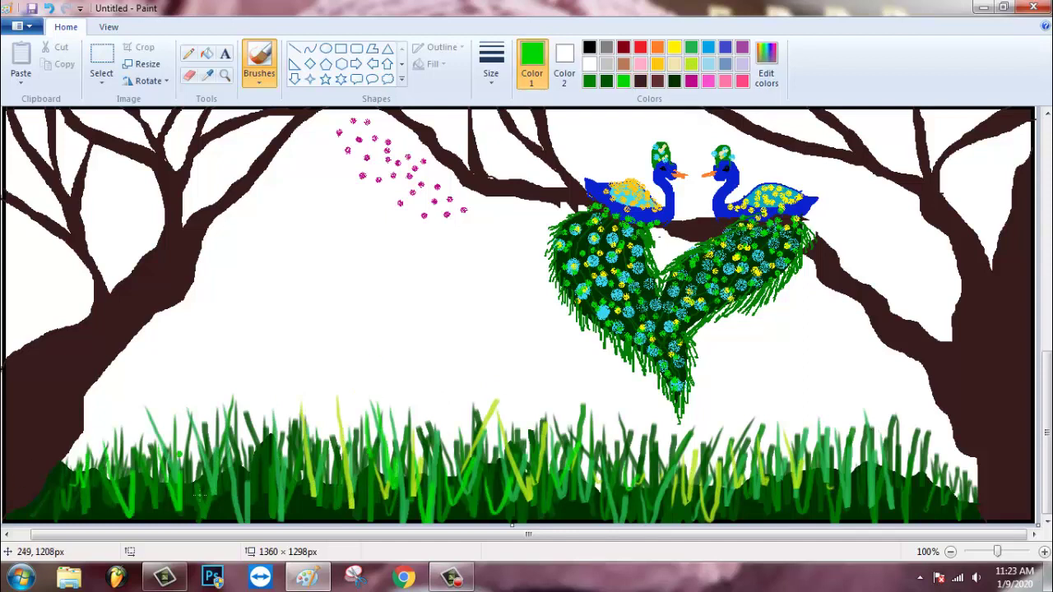
left_click_drag(206, 506, 224, 481)
Step: Dab small red flower spots all over the grass from one trunk to the other
left_click(640, 47)
left_click(259, 82)
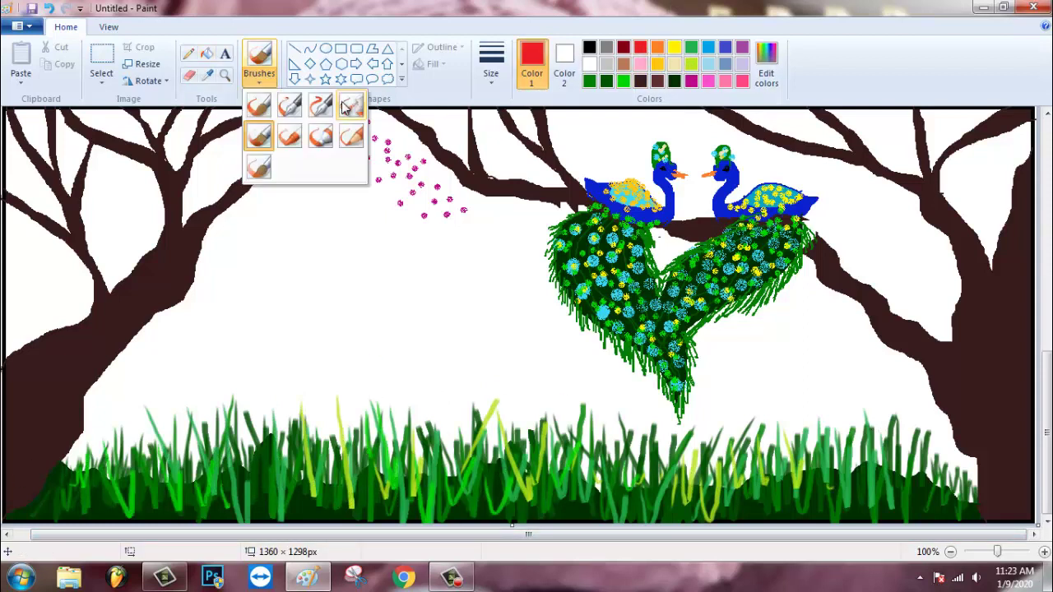
left_click(321, 135)
left_click_drag(299, 441, 247, 477)
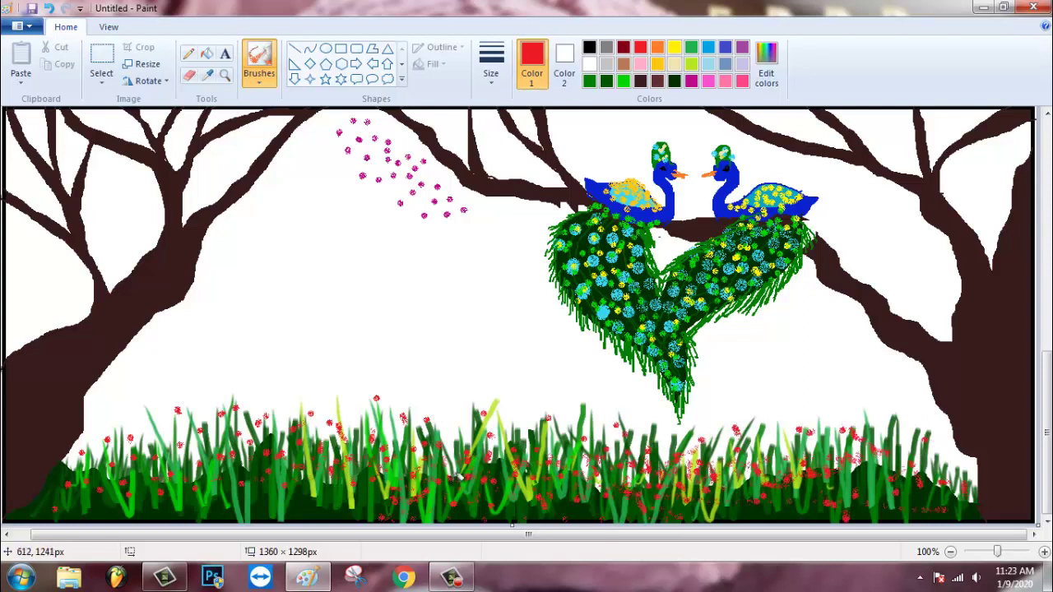
mouse_move(147, 447)
left_mouse_down()
mouse_move(92, 453)
mouse_move(40, 502)
left_mouse_up()
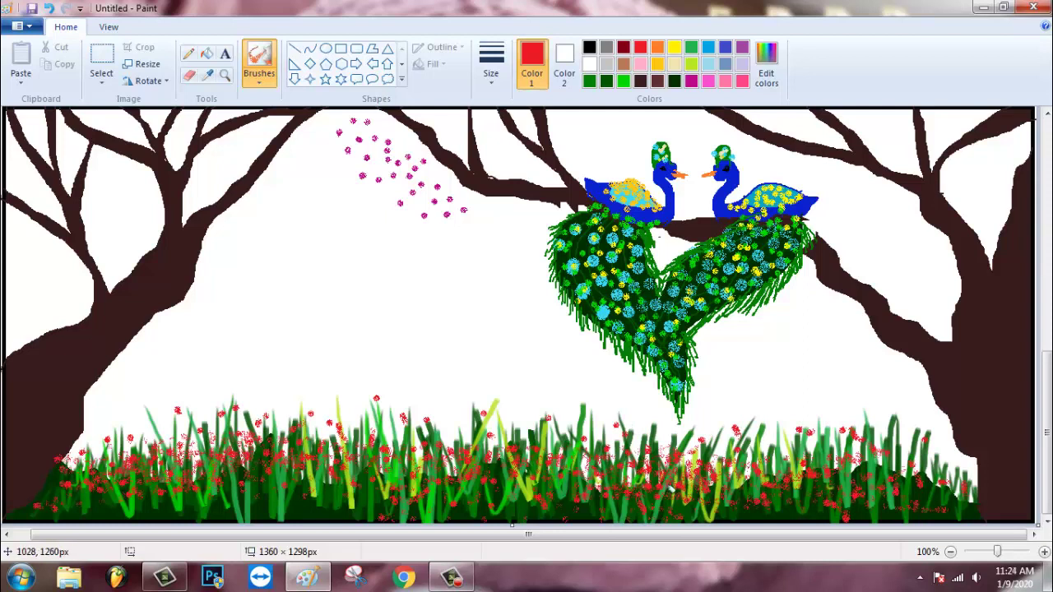
mouse_move(343, 471)
left_mouse_down()
mouse_move(691, 444)
mouse_move(533, 468)
left_mouse_up()
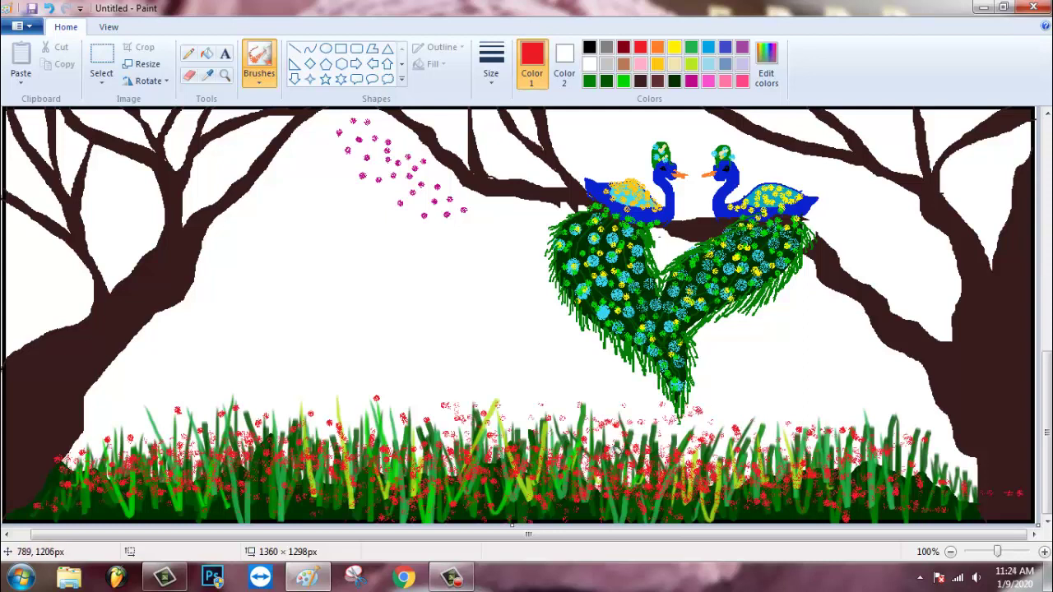
Step: Draw an orange pencil horizon line from the left trunk past the heart-shaped tails to the right tree
left_click(188, 55)
left_click(658, 47)
left_click_drag(184, 294, 552, 281)
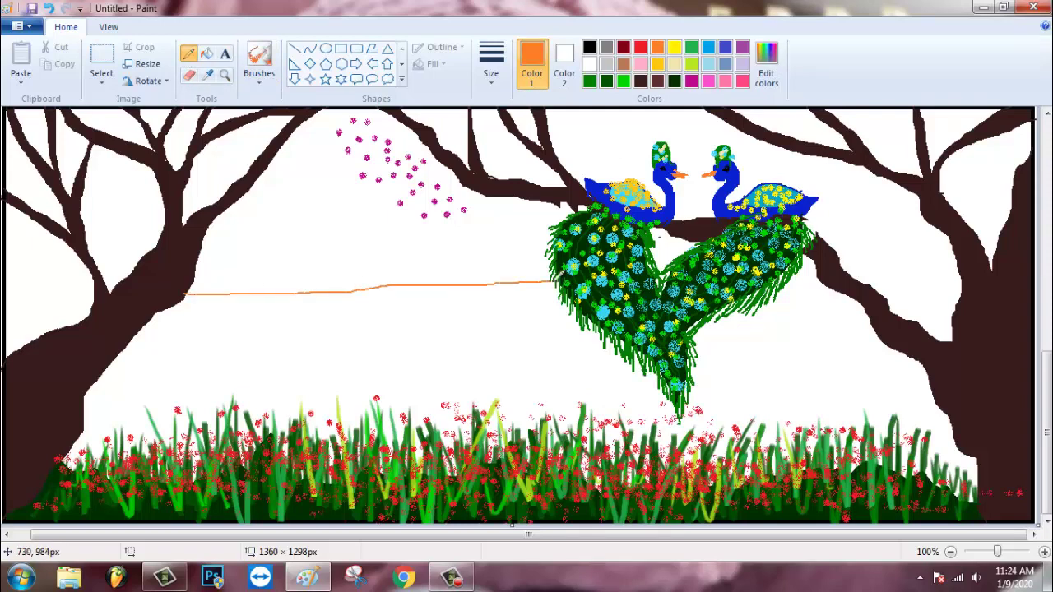
Step: Fill the sky above the horizon with golden yellow, including the gaps around the birds and the right tree's branches
left_click(206, 55)
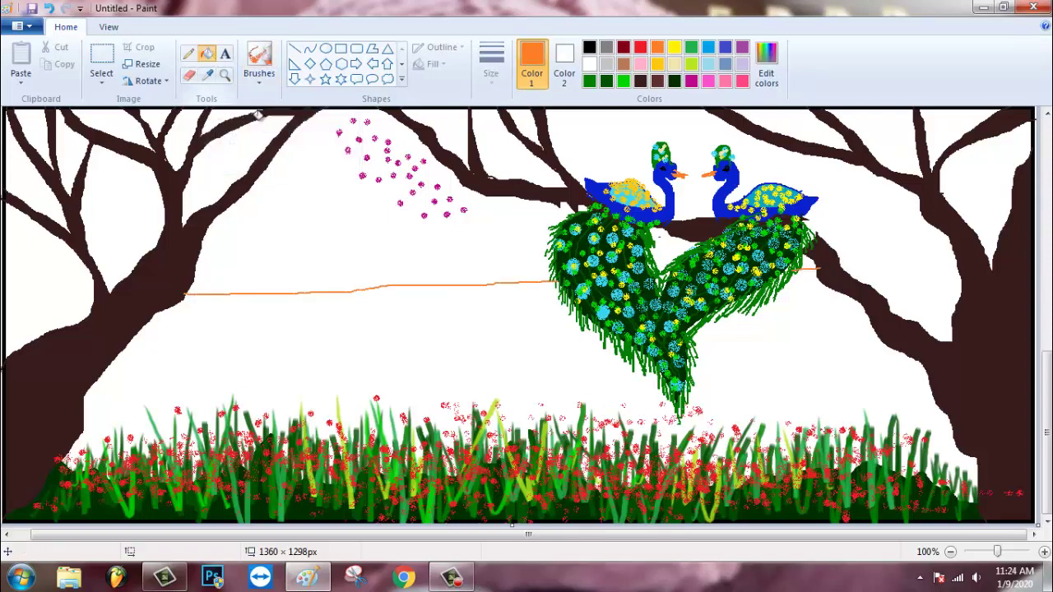
left_click(347, 220)
left_click(662, 65)
left_click(347, 222)
left_click(500, 157)
left_click(609, 139)
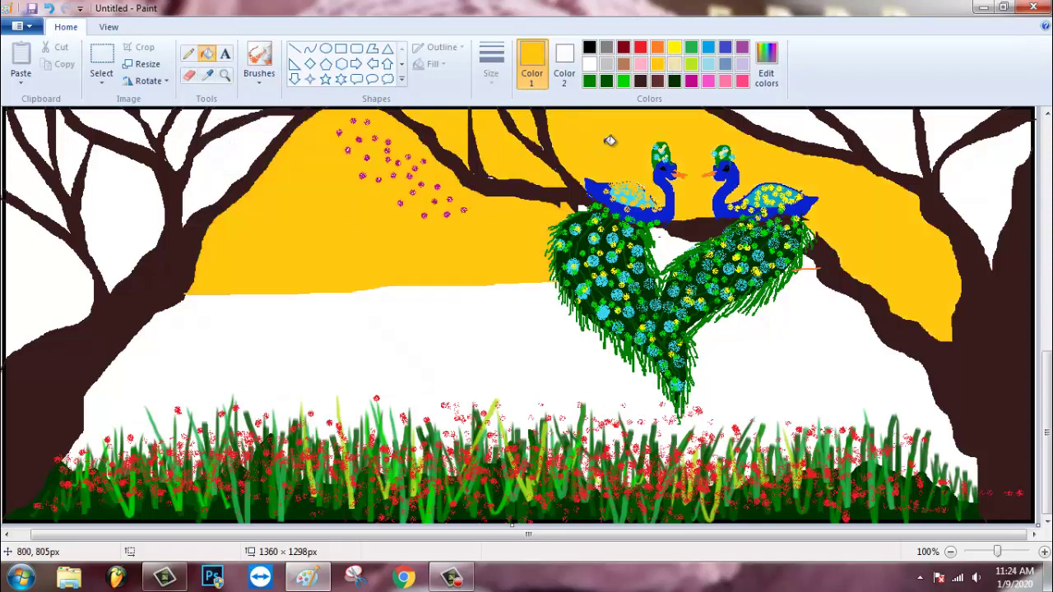
left_click(813, 120)
left_click(703, 250)
left_click(874, 156)
left_click(954, 120)
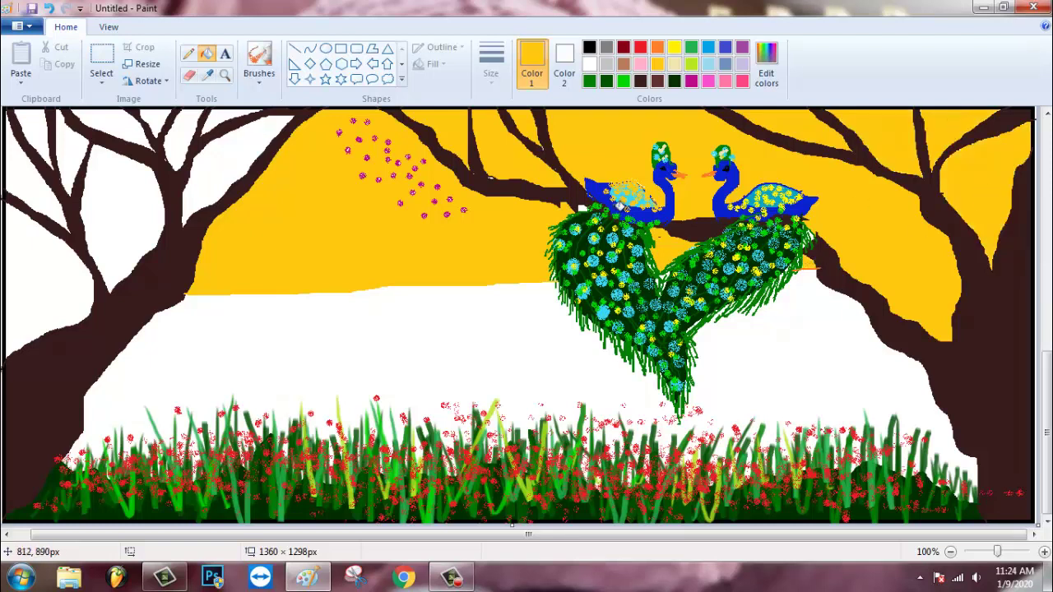
Step: Fill the sky gaps between the left tree's branches with golden yellow
left_click(247, 173)
left_click(230, 124)
left_click(185, 135)
left_click(115, 128)
left_click(72, 156)
left_click(29, 189)
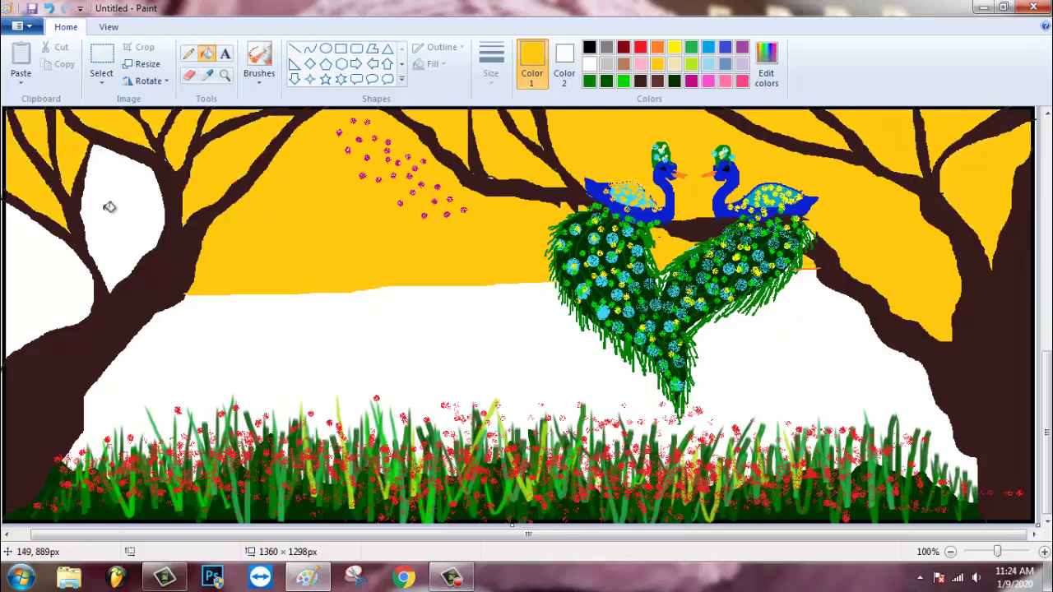
left_click(107, 207)
left_click(42, 272)
Step: Dab magenta blossoms over the right tree's upper branches and the nearby sky
left_click(691, 81)
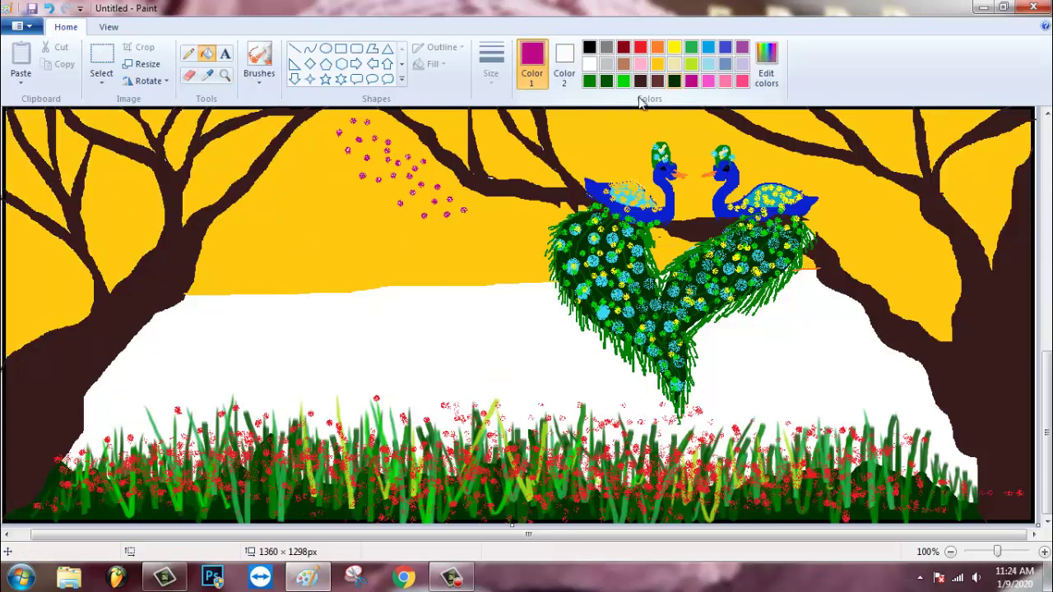
left_click(259, 78)
left_click(329, 107)
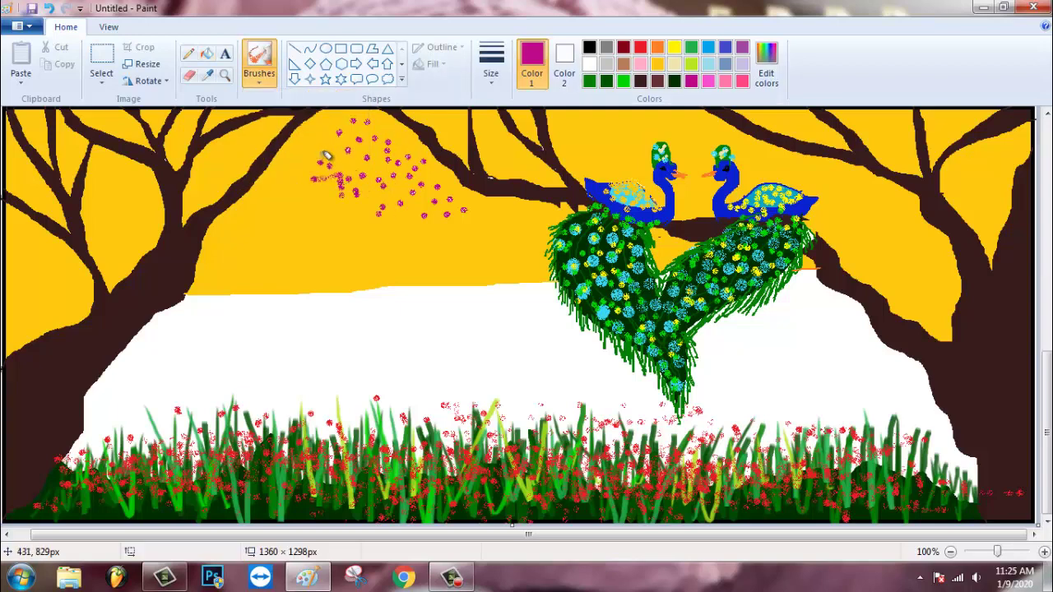
mouse_move(356, 164)
left_mouse_down()
mouse_move(445, 102)
mouse_move(475, 157)
mouse_move(453, 177)
mouse_move(576, 141)
mouse_move(607, 109)
mouse_move(419, 131)
mouse_move(631, 131)
mouse_move(750, 104)
mouse_move(814, 107)
mouse_move(777, 134)
mouse_move(819, 151)
mouse_move(855, 114)
mouse_move(1040, 120)
mouse_move(1010, 169)
mouse_move(962, 138)
mouse_move(1023, 114)
mouse_move(898, 132)
mouse_move(944, 150)
mouse_move(1001, 137)
mouse_move(973, 149)
mouse_move(1019, 178)
mouse_move(968, 152)
mouse_move(768, 133)
mouse_move(802, 101)
mouse_move(1012, 179)
left_mouse_up()
Step: Layer rose and bright pink blossoms over the magenta ones on the right tree's branches
left_click(742, 81)
mouse_move(547, 156)
left_mouse_down()
mouse_move(362, 185)
mouse_move(362, 120)
mouse_move(740, 131)
mouse_move(970, 112)
mouse_move(979, 173)
left_mouse_up()
left_click(708, 80)
mouse_move(412, 191)
left_mouse_down()
mouse_move(394, 167)
mouse_move(403, 101)
mouse_move(602, 115)
mouse_move(952, 99)
mouse_move(1015, 191)
left_mouse_up()
Step: Spread light pink blossoms along the lower edges of the right tree's canopy, above the birds and on both sides
left_click(742, 81)
left_click_drag(485, 168, 377, 221)
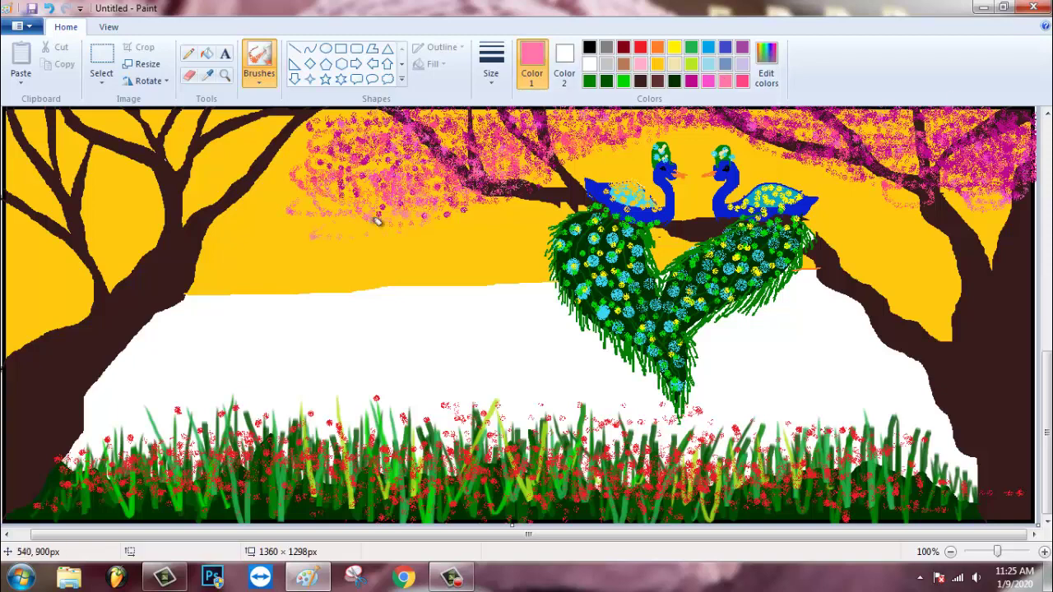
left_click_drag(631, 123, 594, 166)
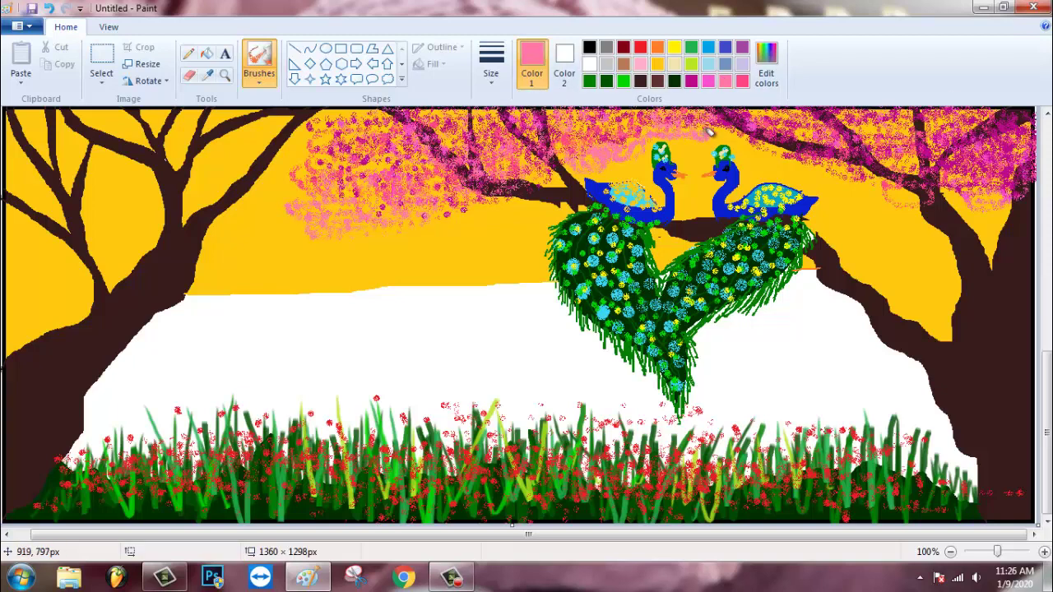
mouse_move(709, 132)
left_mouse_down()
mouse_move(761, 130)
mouse_move(871, 180)
mouse_move(916, 214)
mouse_move(874, 211)
mouse_move(931, 186)
mouse_move(992, 209)
mouse_move(1040, 144)
mouse_move(1031, 214)
left_mouse_up()
mouse_move(899, 216)
left_mouse_down()
mouse_move(837, 190)
mouse_move(860, 227)
mouse_move(827, 212)
mouse_move(892, 231)
mouse_move(873, 238)
mouse_move(894, 266)
mouse_move(999, 219)
mouse_move(980, 211)
mouse_move(999, 257)
mouse_move(1026, 242)
mouse_move(1034, 183)
left_mouse_up()
mouse_move(527, 182)
left_mouse_down()
mouse_move(499, 201)
mouse_move(501, 212)
mouse_move(479, 198)
mouse_move(459, 228)
mouse_move(407, 212)
mouse_move(313, 224)
left_mouse_up()
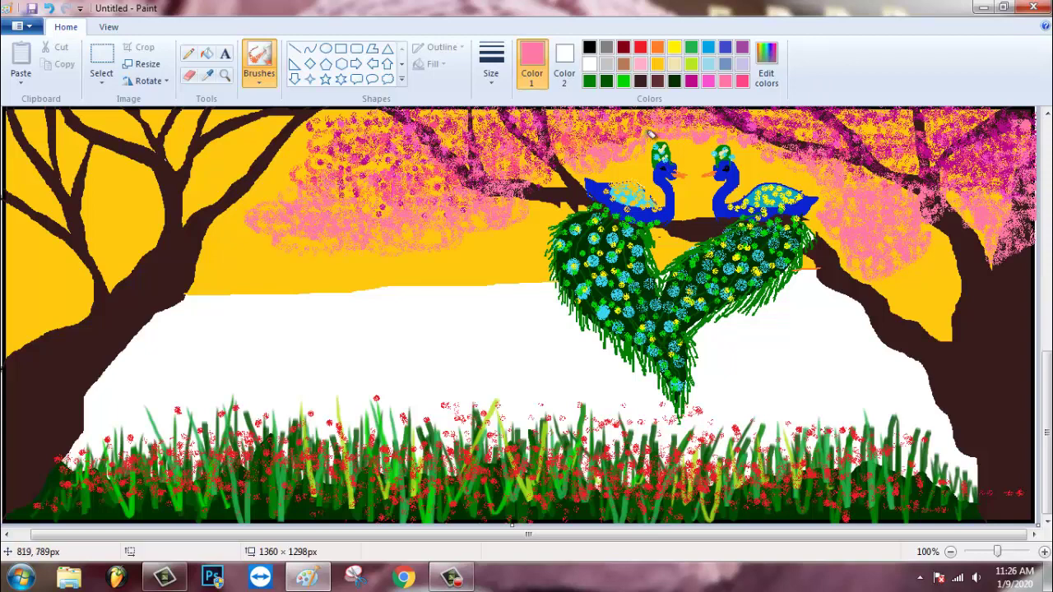
Step: Dab rose, magenta and red accents over the upper part of the right tree's pink canopy
left_click(742, 81)
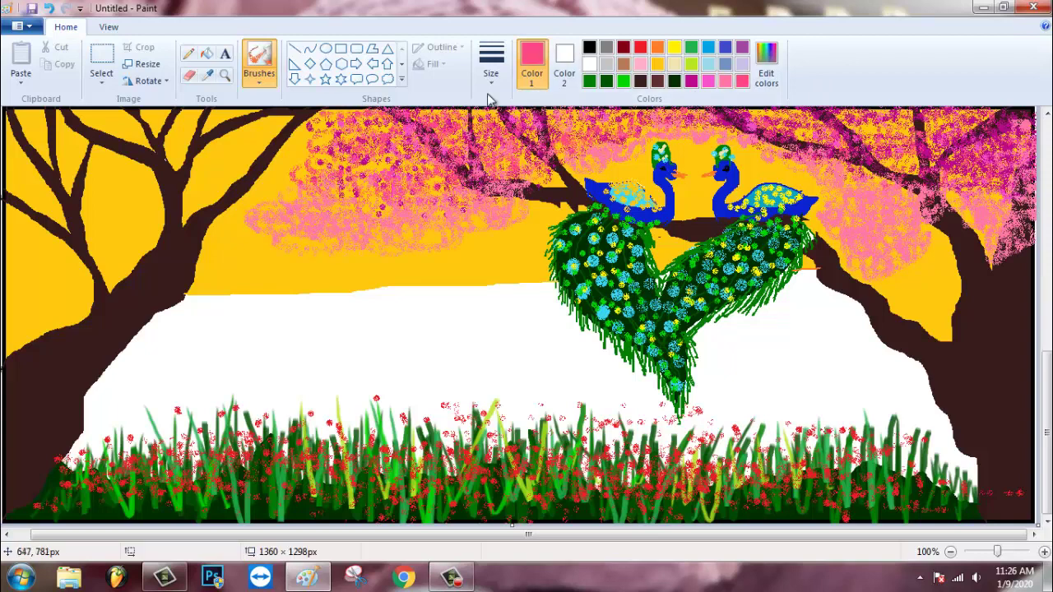
mouse_move(421, 126)
left_mouse_down()
mouse_move(329, 129)
mouse_move(442, 105)
left_mouse_up()
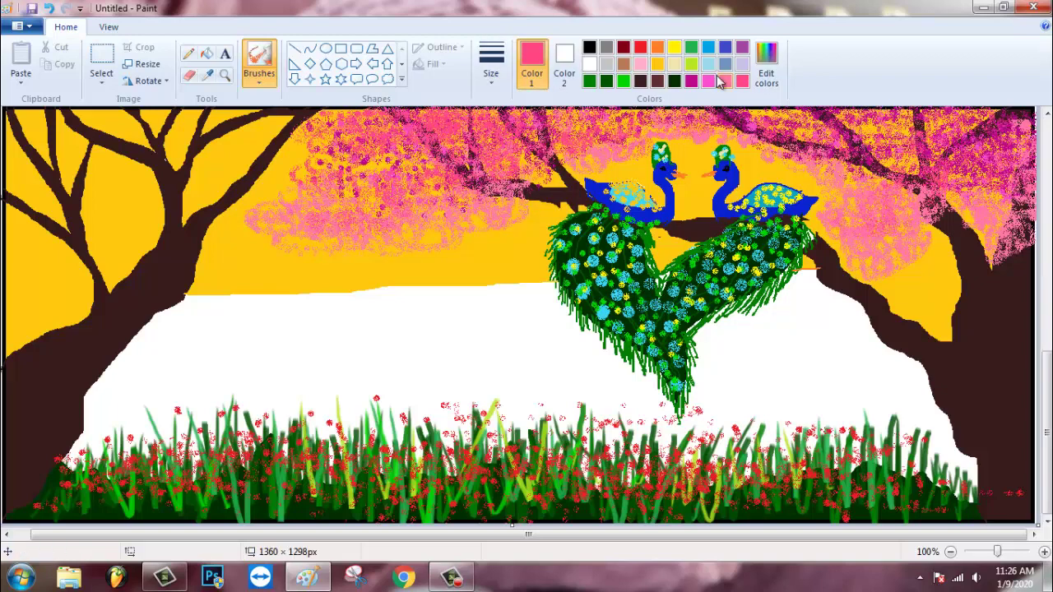
left_click(690, 81)
mouse_move(353, 115)
left_mouse_down()
mouse_move(478, 134)
mouse_move(1006, 138)
left_mouse_up()
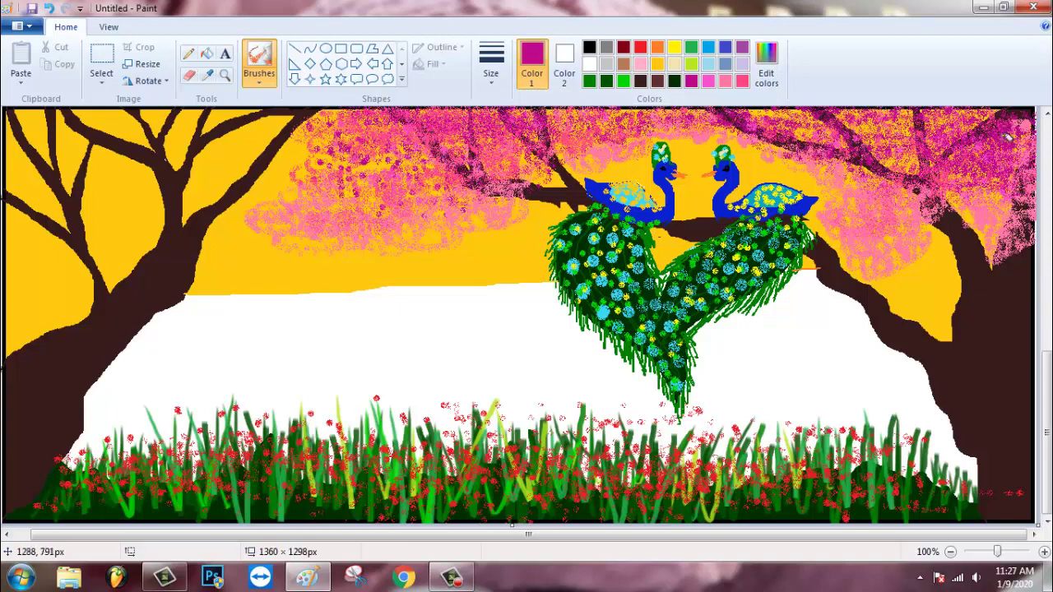
left_click(640, 46)
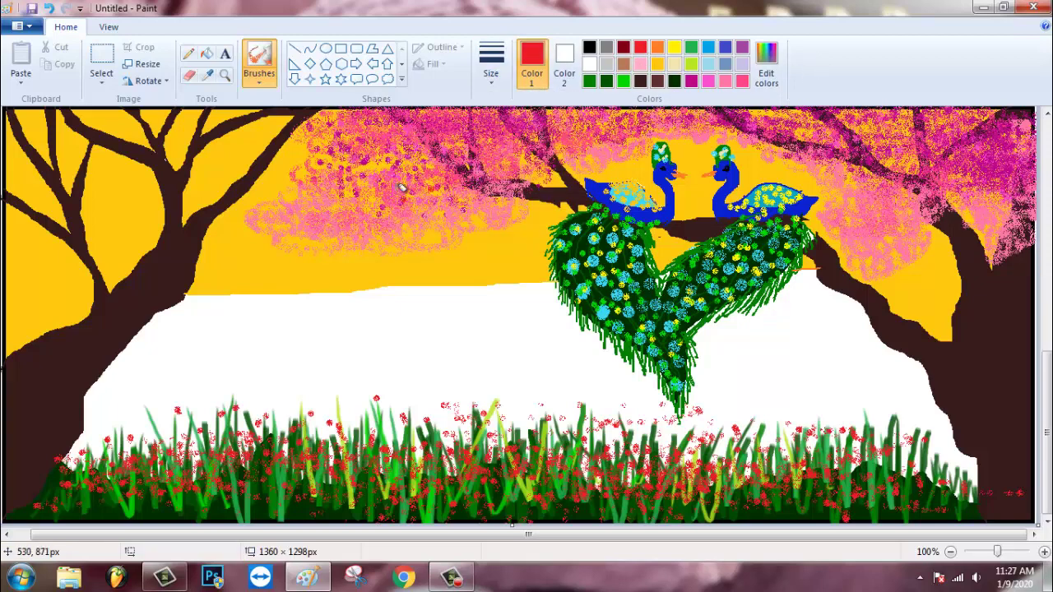
mouse_move(402, 188)
left_mouse_down()
mouse_move(353, 128)
mouse_move(420, 143)
mouse_move(375, 215)
mouse_move(506, 131)
left_mouse_up()
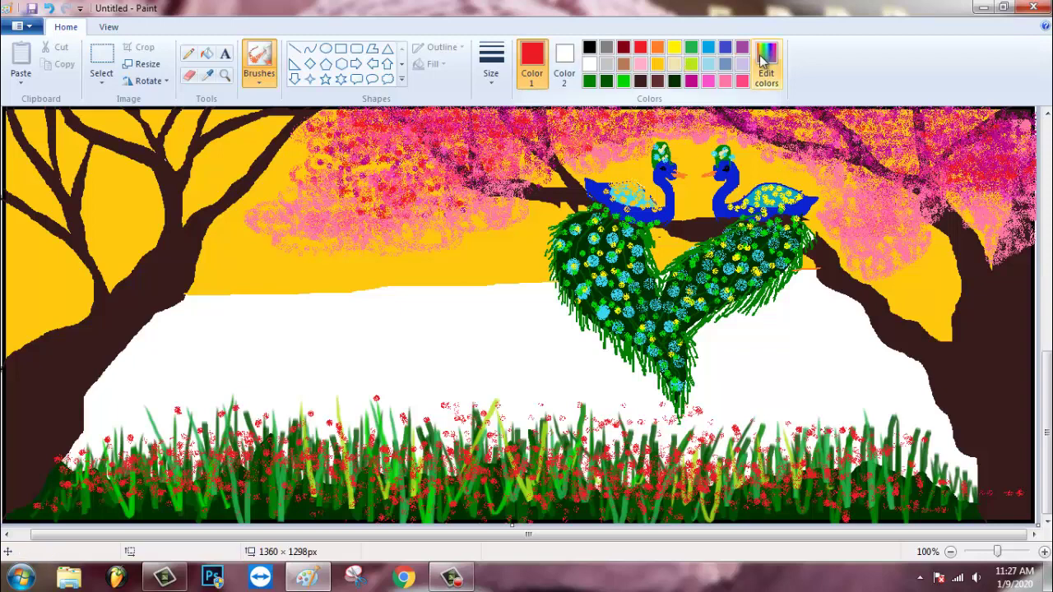
Step: Spray indigo, turquoise, pale blue and rose foliage over the left tree's bare branches with the widest airbrush
left_click(491, 63)
left_click(526, 164)
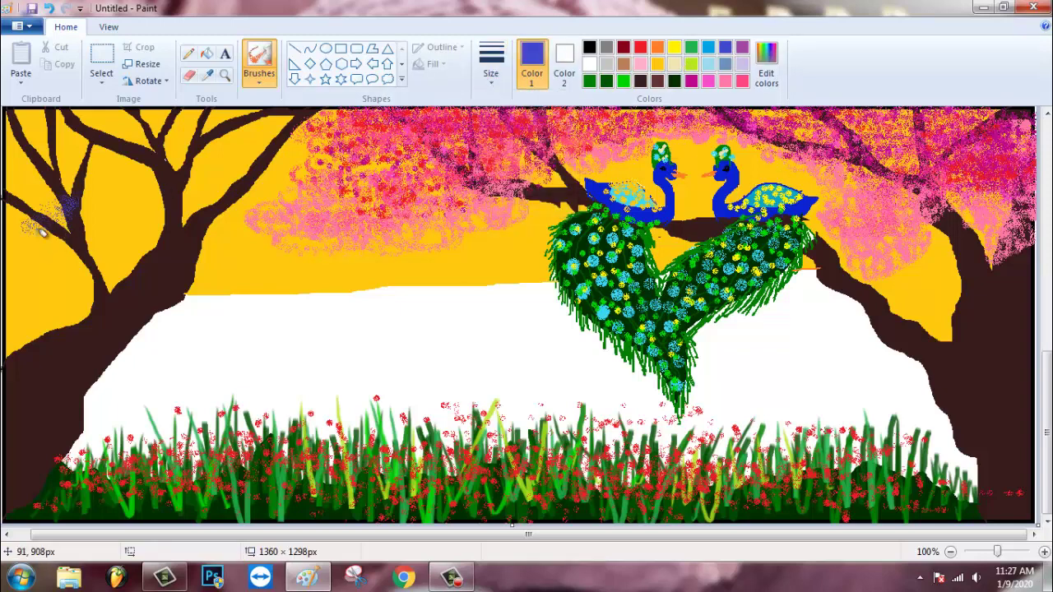
mouse_move(40, 223)
left_mouse_down()
mouse_move(18, 99)
mouse_move(150, 126)
mouse_move(160, 102)
mouse_move(301, 111)
mouse_move(280, 167)
mouse_move(125, 156)
mouse_move(10, 283)
mouse_move(52, 246)
mouse_move(123, 212)
mouse_move(142, 166)
mouse_move(103, 185)
mouse_move(136, 147)
mouse_move(121, 231)
mouse_move(78, 215)
mouse_move(31, 240)
mouse_move(27, 257)
mouse_move(36, 185)
mouse_move(40, 204)
mouse_move(68, 162)
mouse_move(94, 167)
mouse_move(12, 120)
mouse_move(123, 108)
mouse_move(283, 131)
mouse_move(331, 117)
mouse_move(232, 146)
mouse_move(240, 200)
mouse_move(220, 240)
mouse_move(153, 216)
mouse_move(75, 111)
left_mouse_up()
left_click(708, 47)
mouse_move(114, 161)
left_mouse_down()
mouse_move(41, 144)
mouse_move(154, 132)
mouse_move(225, 145)
mouse_move(370, 136)
left_mouse_up()
left_click(708, 63)
mouse_move(124, 132)
left_mouse_down()
mouse_move(50, 189)
mouse_move(148, 131)
mouse_move(315, 122)
left_mouse_up()
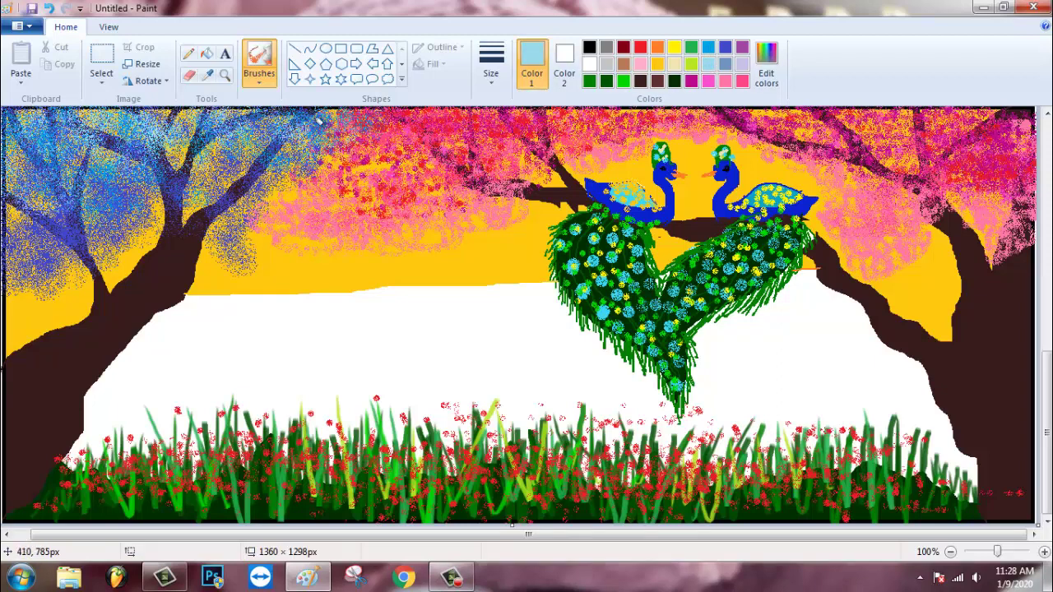
left_click(741, 80)
mouse_move(47, 115)
left_mouse_down()
mouse_move(303, 130)
mouse_move(30, 245)
mouse_move(132, 235)
left_mouse_up()
Step: Fill the white area between the two trees with cyan (red 0, green 255, blue 255) as a lake
left_click(766, 62)
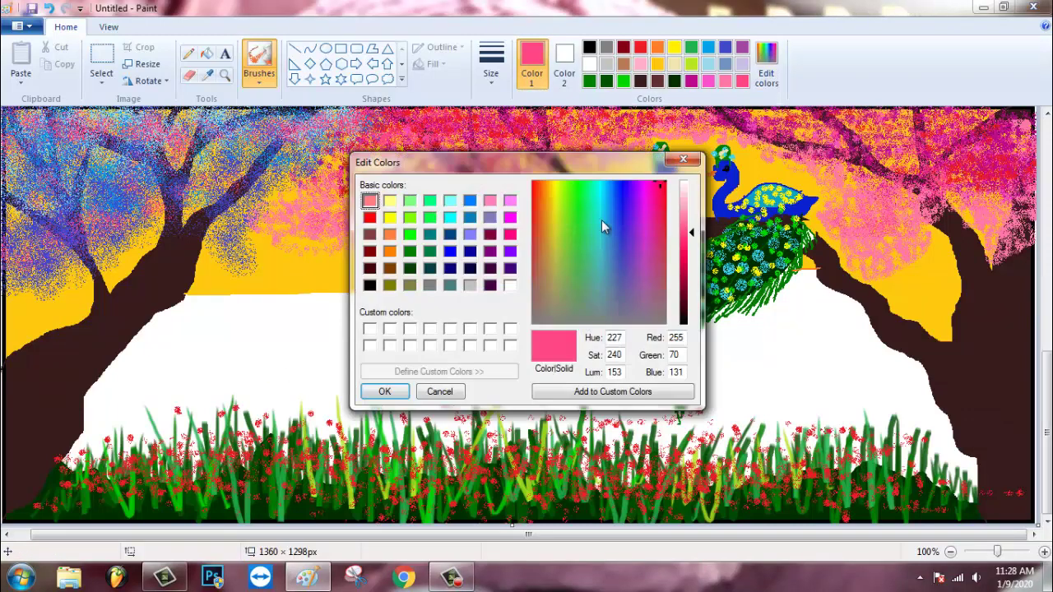
left_click(456, 218)
left_click(385, 395)
left_click(207, 53)
left_click(523, 366)
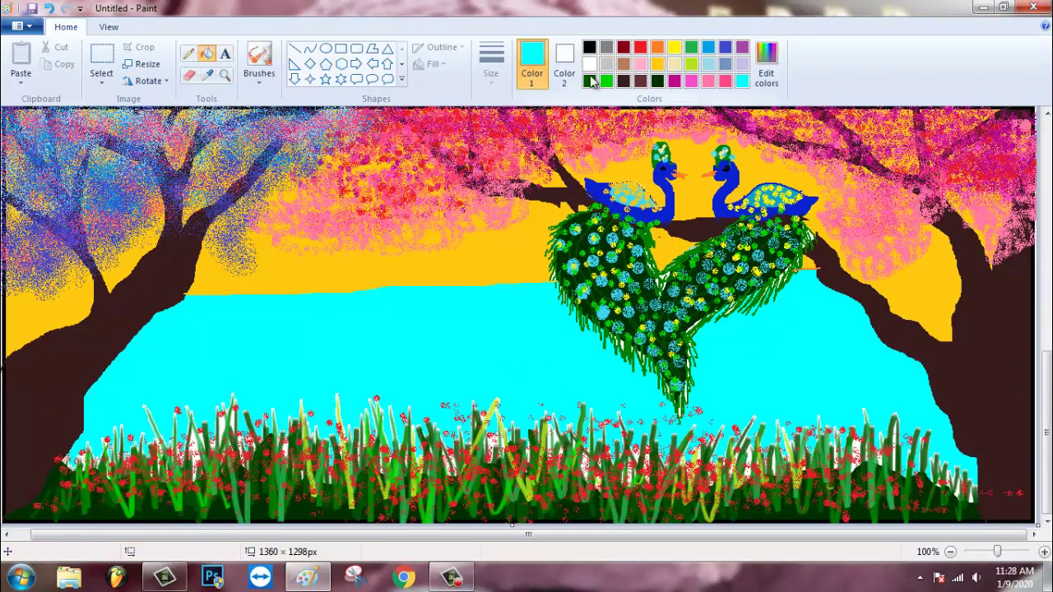
Step: Paint a low, bumpy indigo hill line along the lake's horizon, from the left tree to the peacocks' tails
left_click(725, 48)
left_click(259, 76)
left_click(261, 104)
left_click(491, 72)
left_click(521, 194)
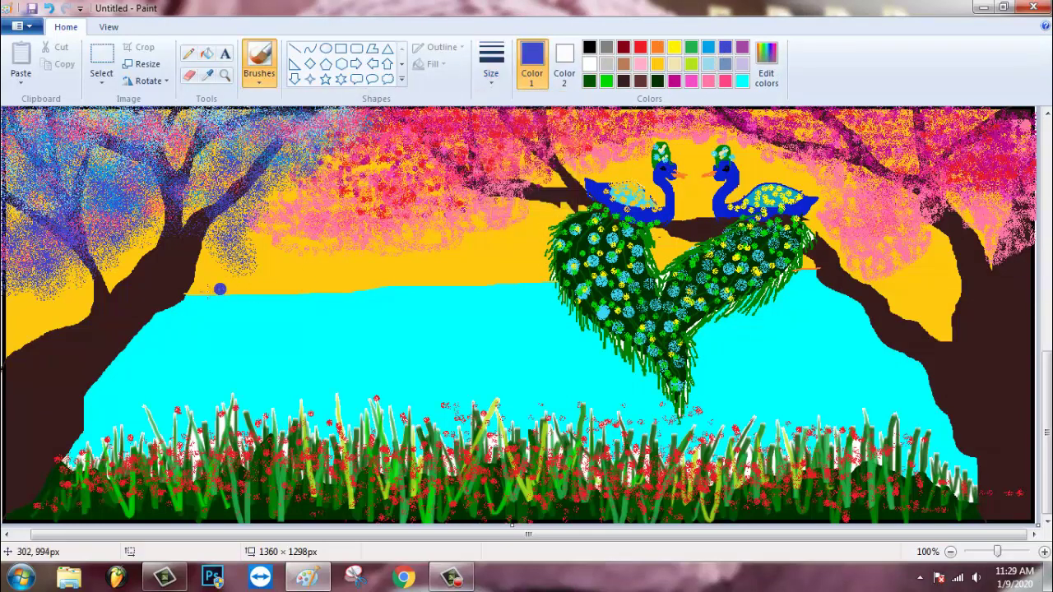
left_click_drag(234, 284, 342, 282)
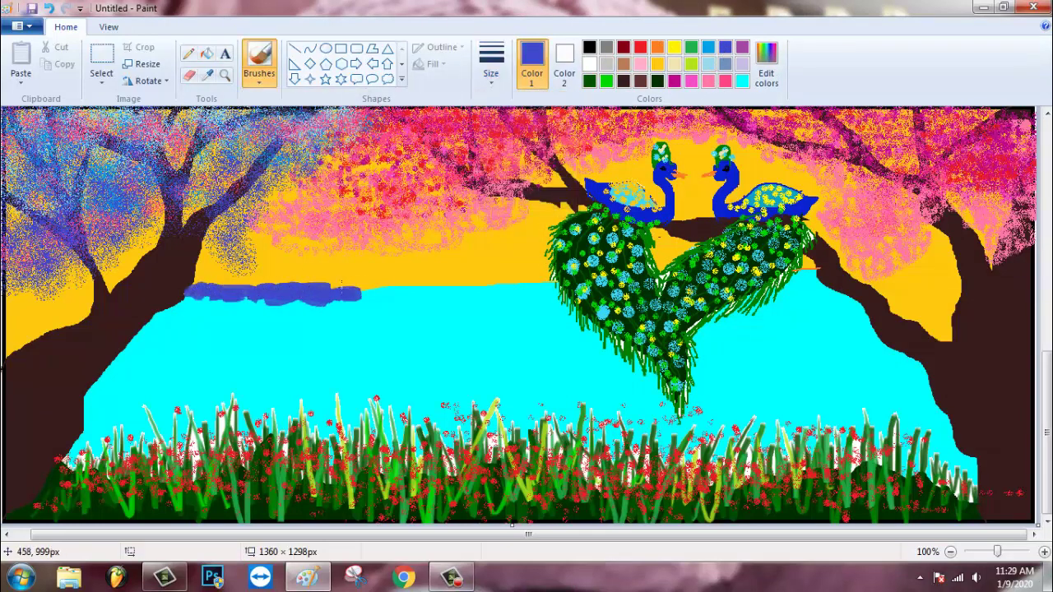
left_click_drag(456, 285, 539, 284)
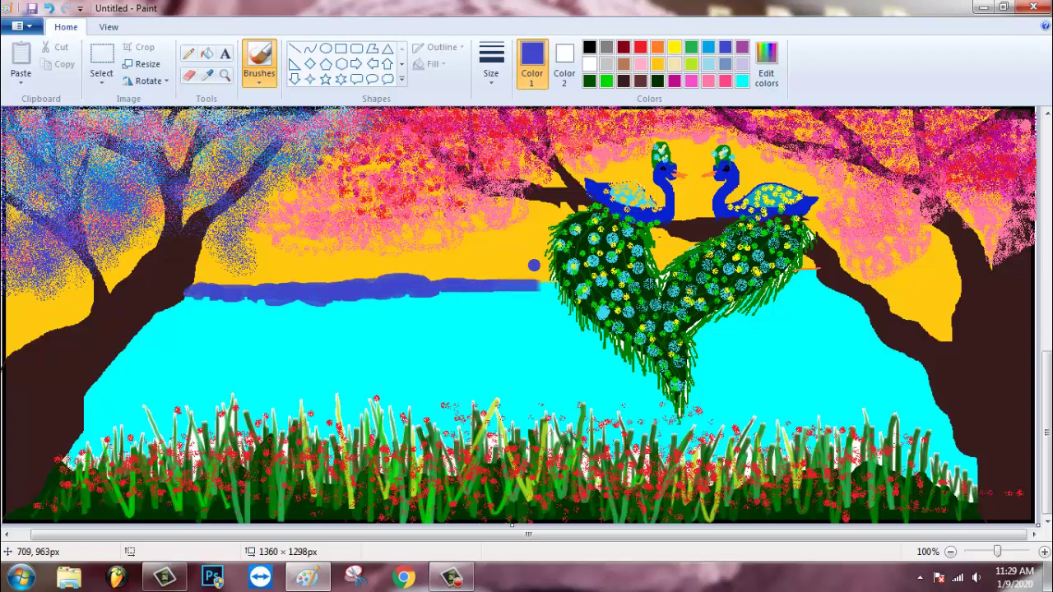
left_click(491, 72)
left_click(508, 194)
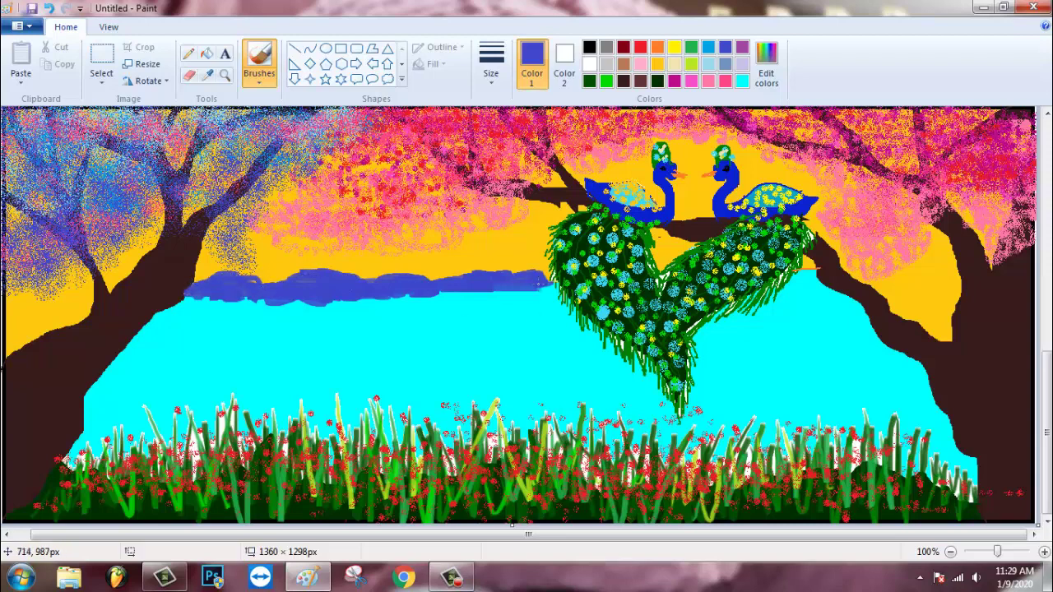
Step: Outline a pointed light-cyan reflection on the water beside the left tree and fill it with the same lighter cyan
left_click(769, 72)
left_click(462, 223)
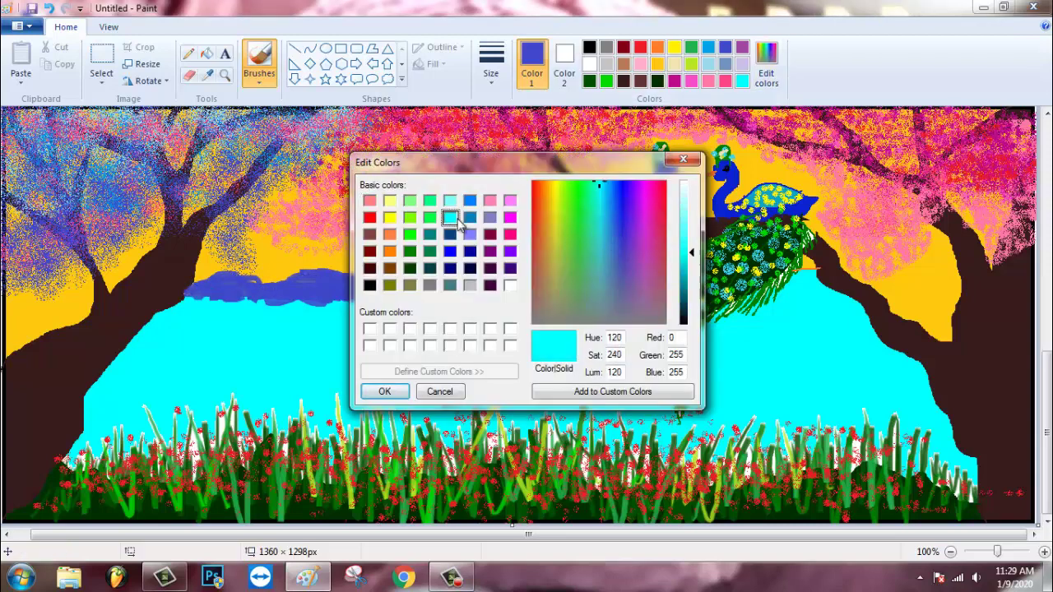
left_click(674, 243)
left_click(385, 391)
left_click(187, 53)
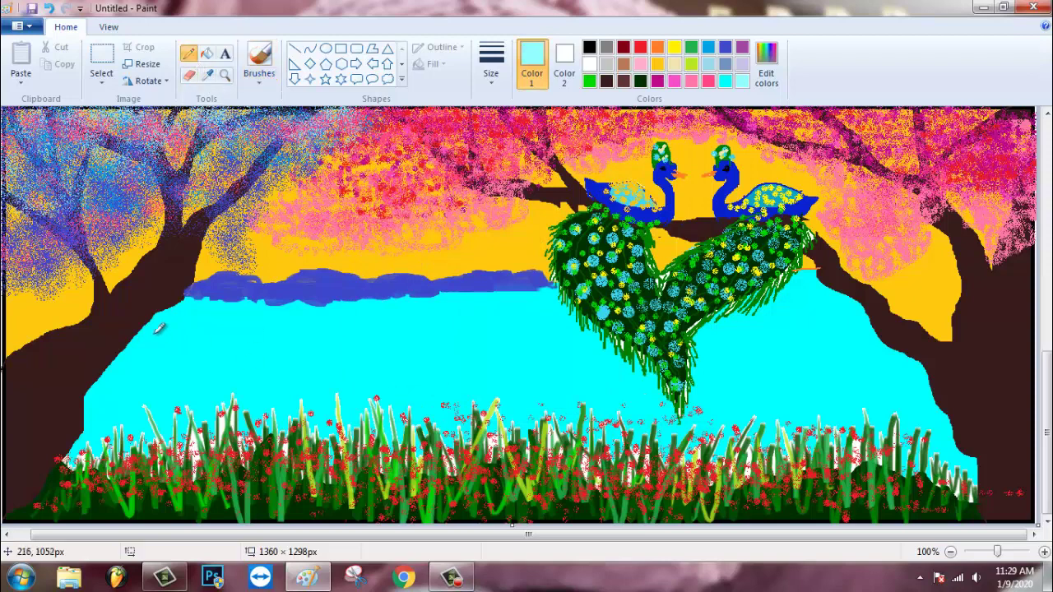
left_click_drag(139, 328, 432, 346)
left_click_drag(292, 357, 76, 406)
left_click(208, 54)
left_click(256, 360)
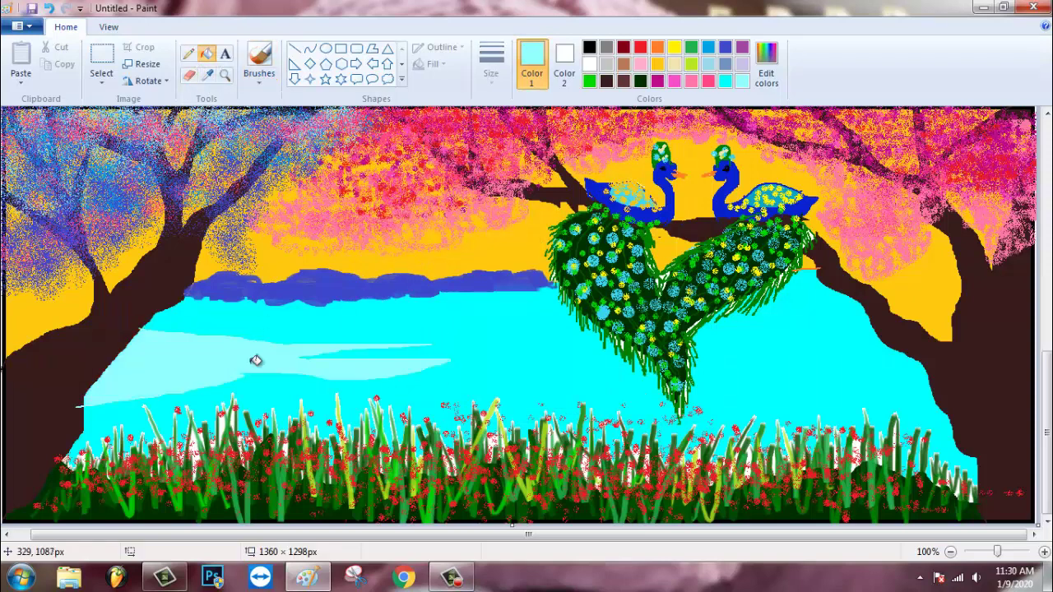
Step: Draw jagged light-cyan ripples on the lake beside the tails and the right tree, and fill them in
left_click(188, 53)
mouse_move(466, 302)
left_mouse_down()
mouse_move(616, 375)
mouse_move(681, 384)
left_mouse_up()
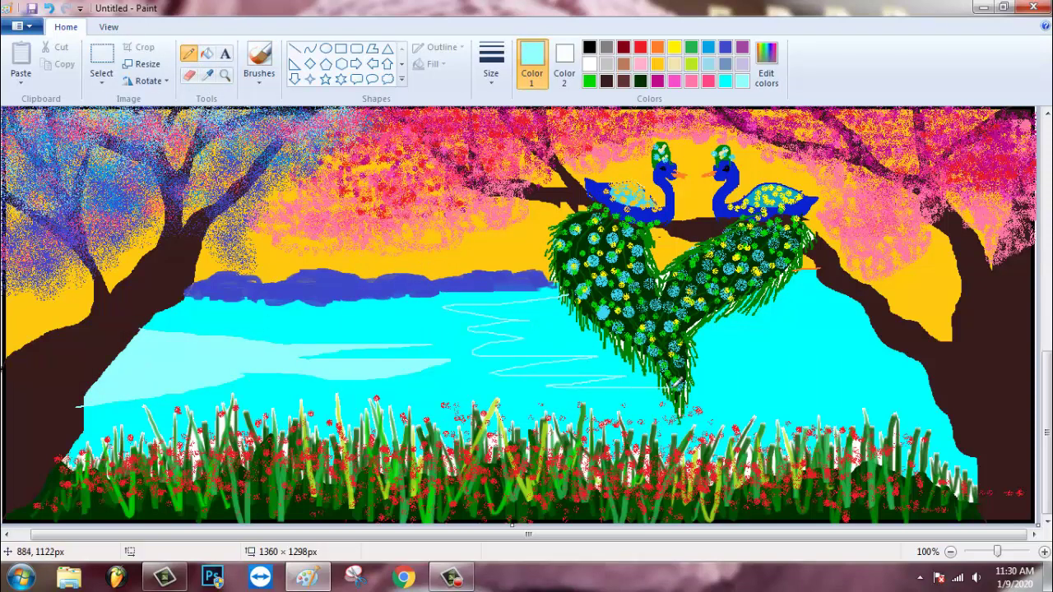
left_click_drag(870, 319, 771, 345)
left_click_drag(726, 387, 958, 386)
left_click(208, 54)
left_click(642, 348)
left_click(822, 366)
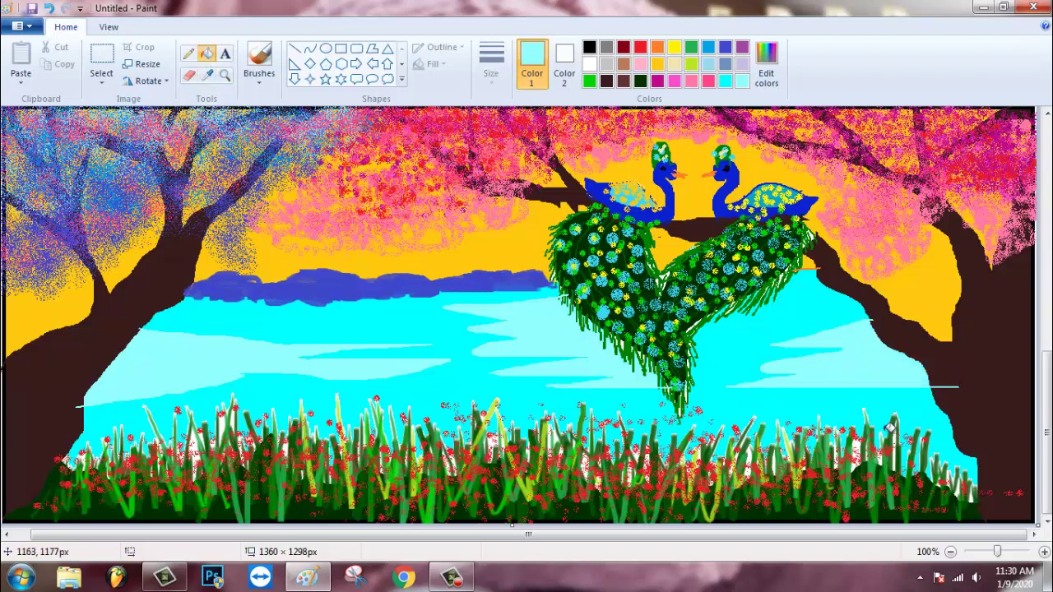
Step: Cover the stray light-cyan line on the right tree's trunk edge with dark brown brush strokes
left_click(606, 81)
left_click(259, 82)
left_click(261, 107)
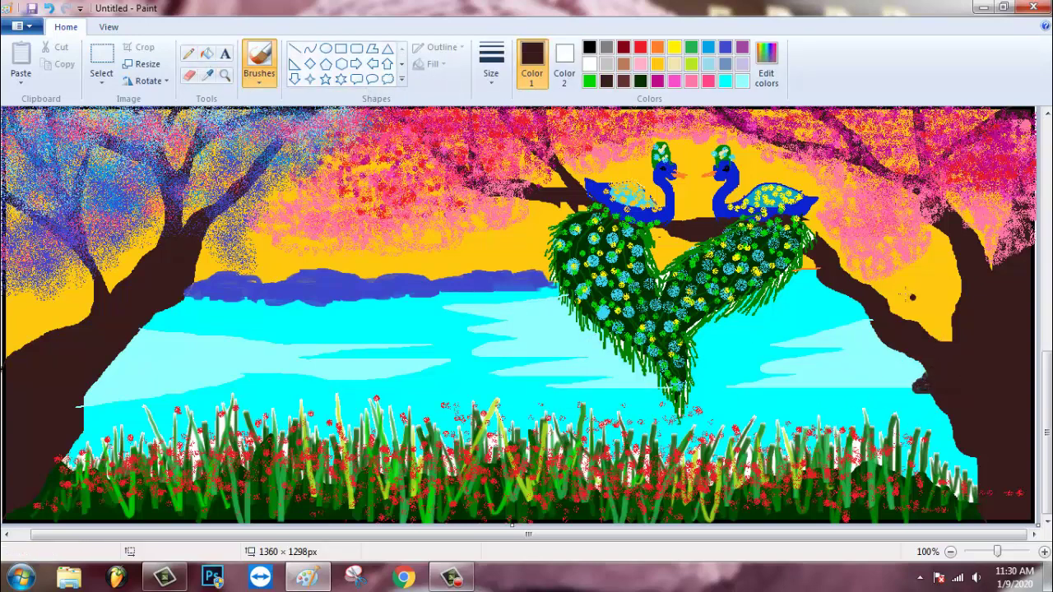
Step: Scatter small red airbrushed petals below the pink canopy, falling across the sky, hills and left half of the lake
left_click(259, 83)
left_click(357, 141)
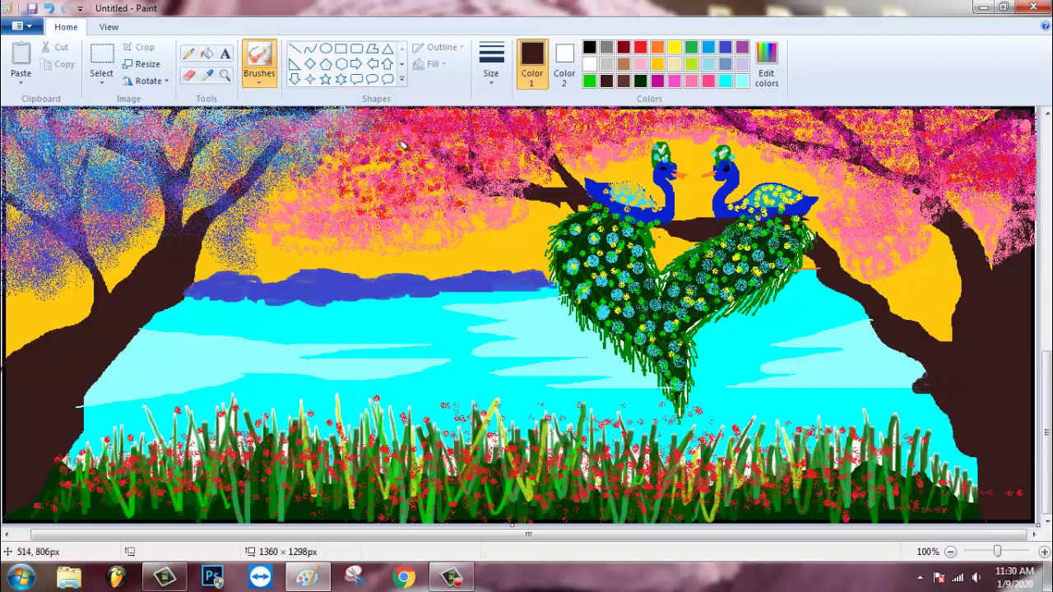
left_click(640, 47)
left_click(491, 64)
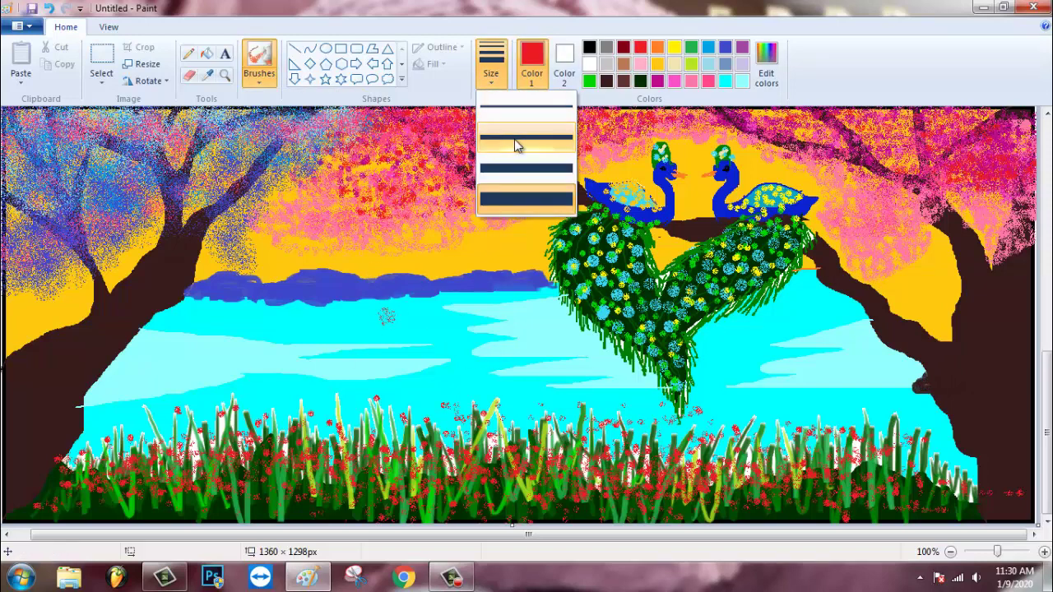
left_click(516, 140)
left_click(393, 328)
left_click(412, 318)
left_click(406, 351)
left_click(400, 397)
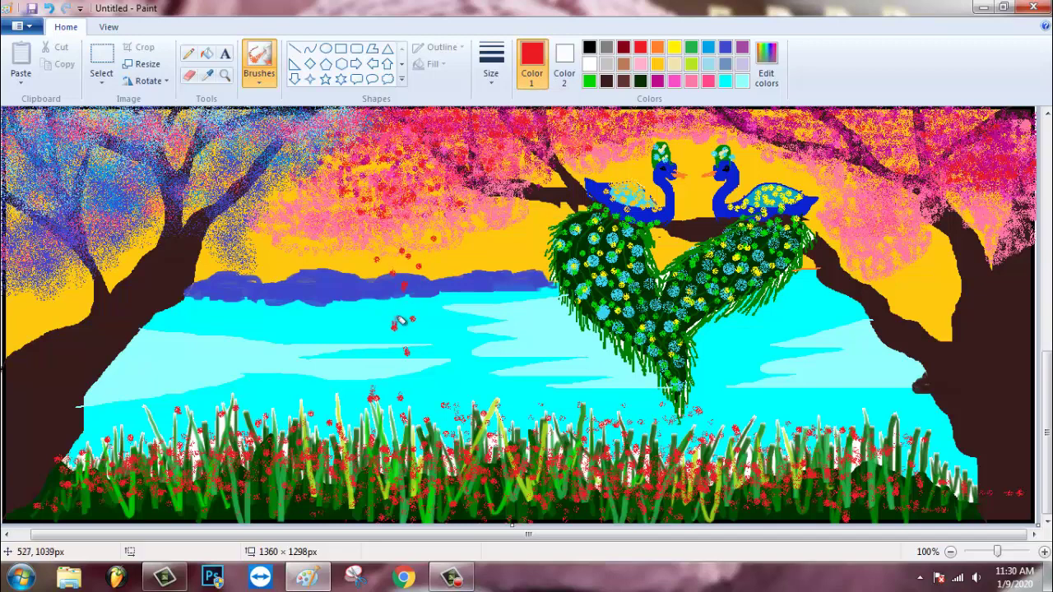
left_click(368, 324)
left_click(368, 359)
left_click(354, 402)
Step: Scatter small red petals over the right side of the lake and the sky patch beside the right trunk
left_click(821, 296)
left_click(834, 352)
left_click(857, 347)
left_click(857, 396)
left_click(893, 409)
left_click(914, 313)
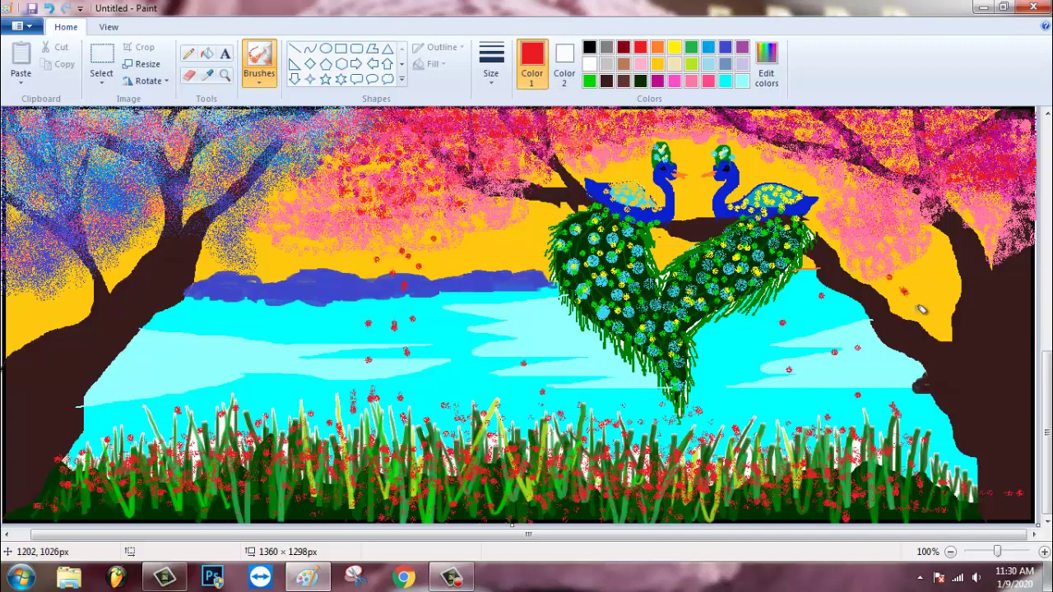
left_click(932, 287)
left_click(938, 312)
Step: Draw two thick black upward-curving shapes with the Pencil at the lake's edge above the grass, joined by filler strokes
left_click(589, 47)
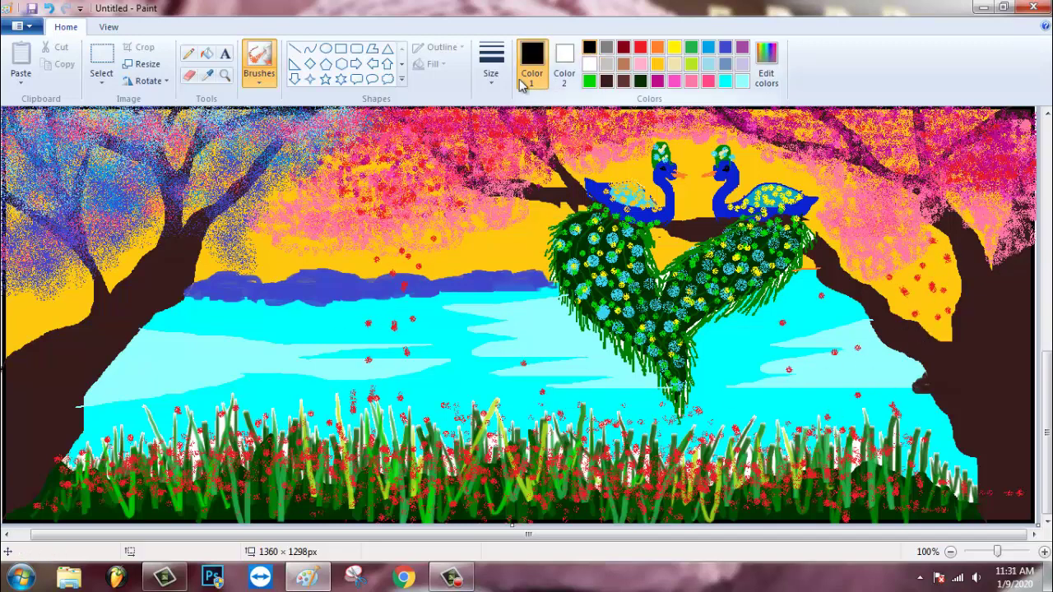
left_click(189, 54)
mouse_move(292, 426)
left_mouse_down()
mouse_move(420, 381)
mouse_move(333, 427)
left_mouse_up()
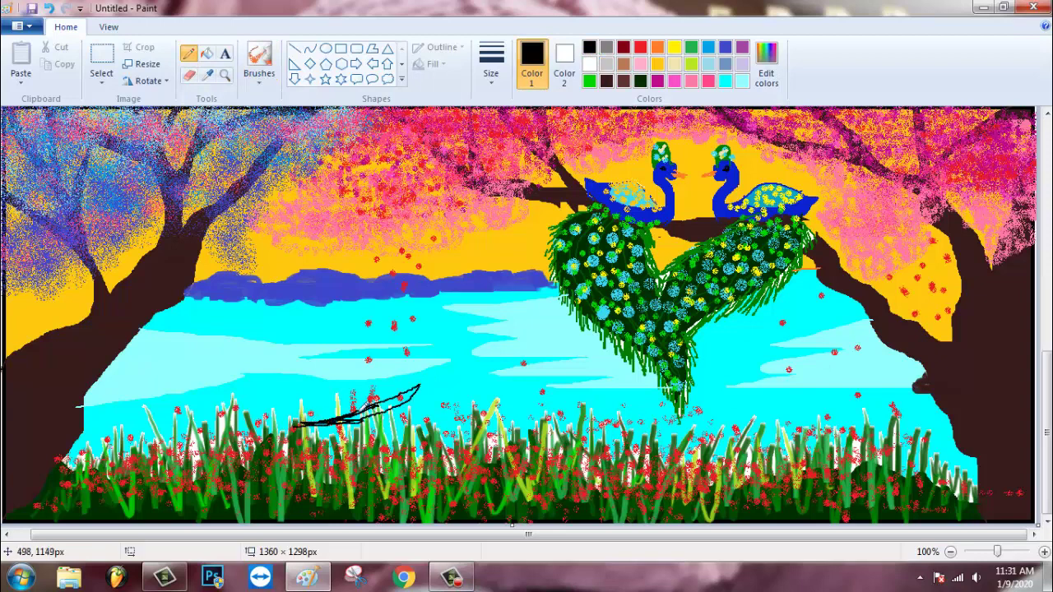
left_click(491, 62)
left_click(529, 199)
mouse_move(395, 395)
left_mouse_down()
mouse_move(415, 386)
mouse_move(378, 414)
mouse_move(457, 408)
mouse_move(379, 427)
left_mouse_up()
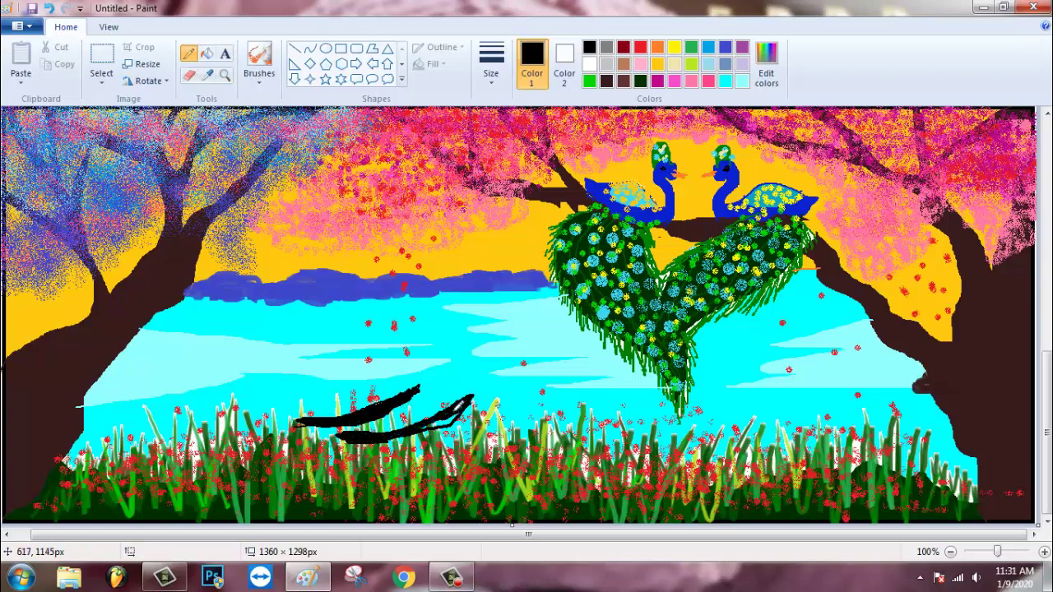
mouse_move(376, 421)
left_mouse_down()
mouse_move(428, 411)
mouse_move(469, 424)
mouse_move(316, 430)
left_mouse_up()
Step: Draw thick black vertical posts of varying heights through the curved black shapes, reaching down into the grass
left_click_drag(357, 327, 360, 411)
left_click_drag(406, 300, 406, 393)
left_click_drag(447, 349, 444, 473)
left_click_drag(306, 339, 306, 493)
left_click_drag(350, 360, 350, 414)
left_click_drag(396, 349, 384, 521)
left_click_drag(431, 366, 427, 490)
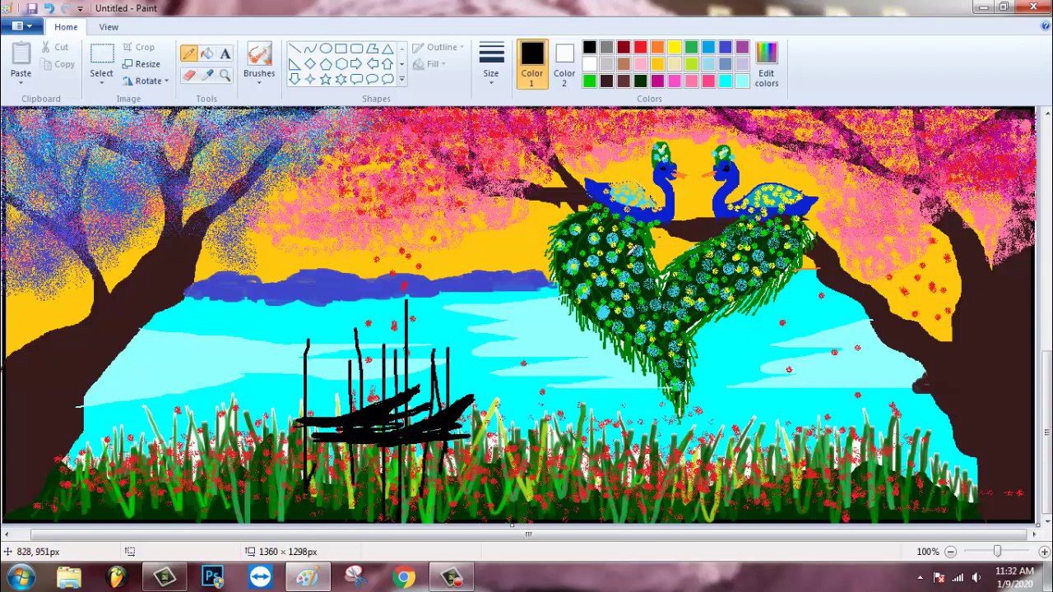